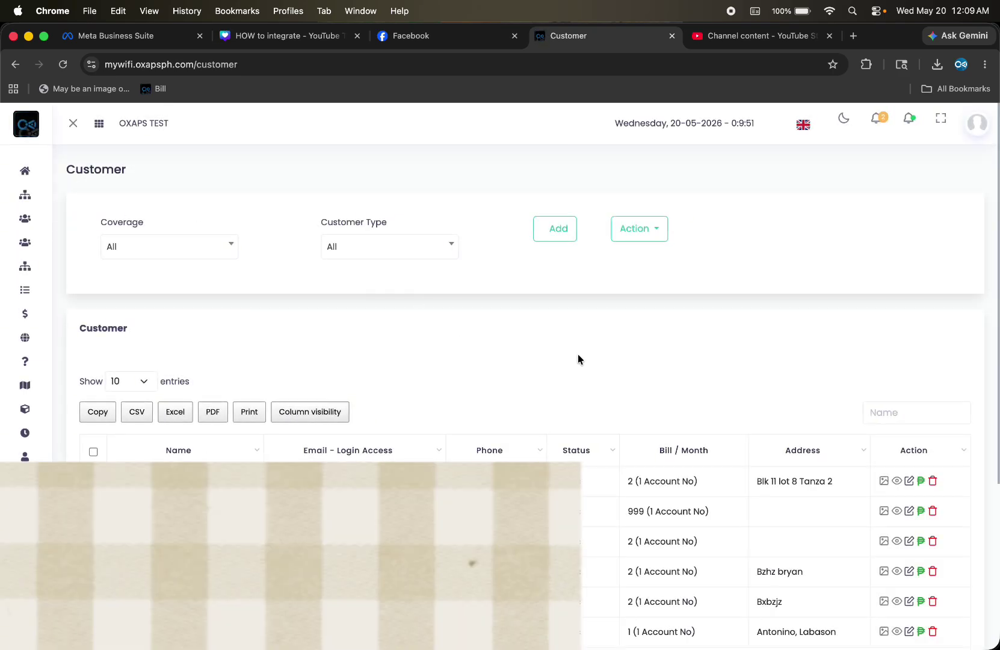
Search the Customer table by the customer's name, leaving one record with 4 accounts billed 3,002
click(894, 417)
text(bryan)
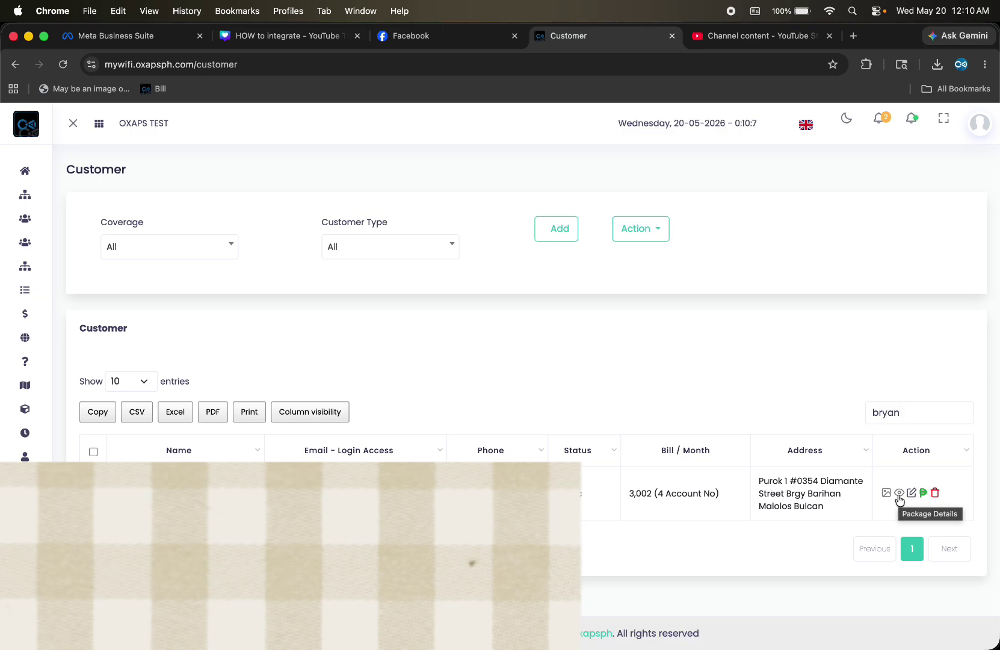
Open the customer's package details and review the four accounts: three Active at 999, one Waiting at 5
click(900, 494)
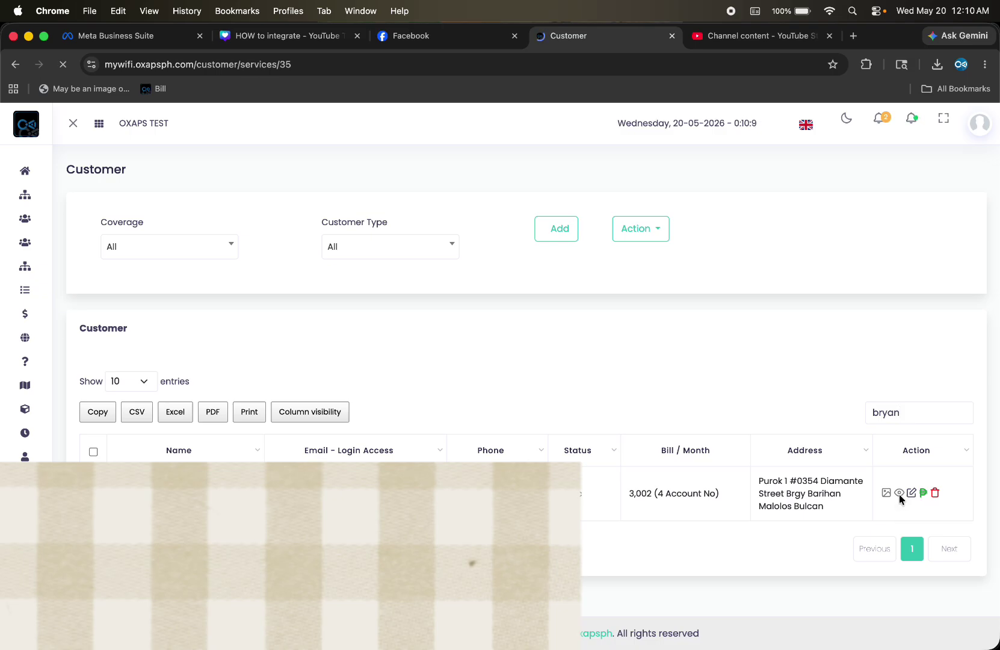
scroll(631, 379, down, 3)
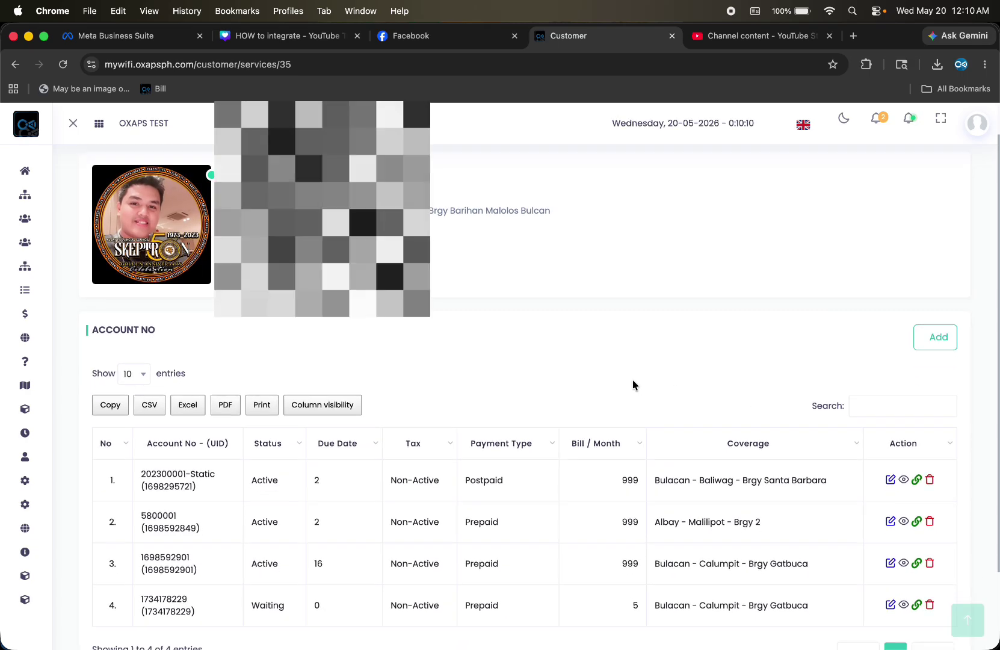
scroll(631, 380, down, 1)
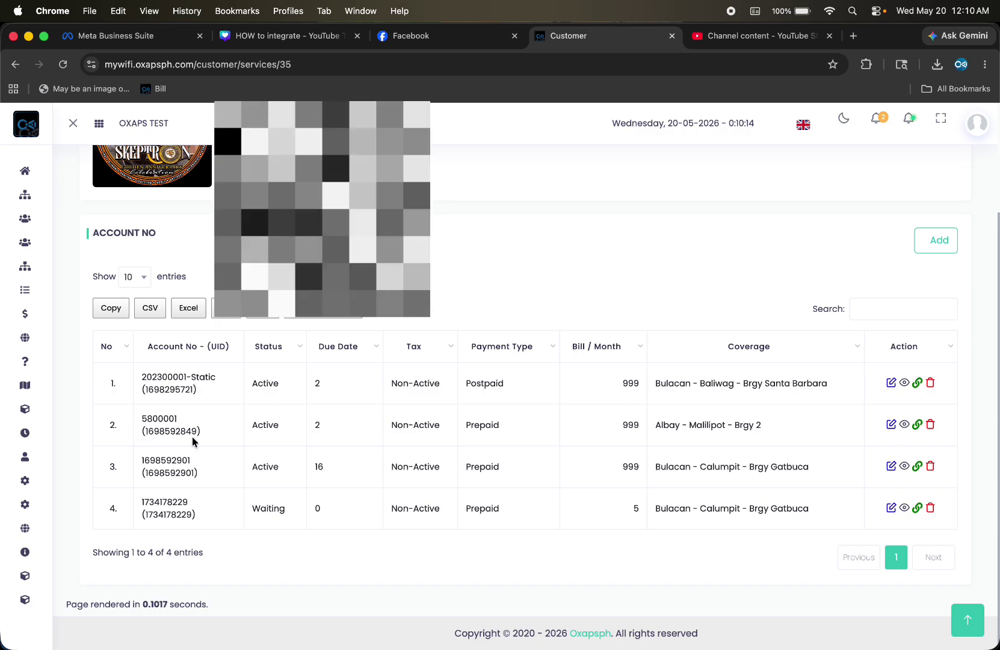
scroll(190, 415, up, 3)
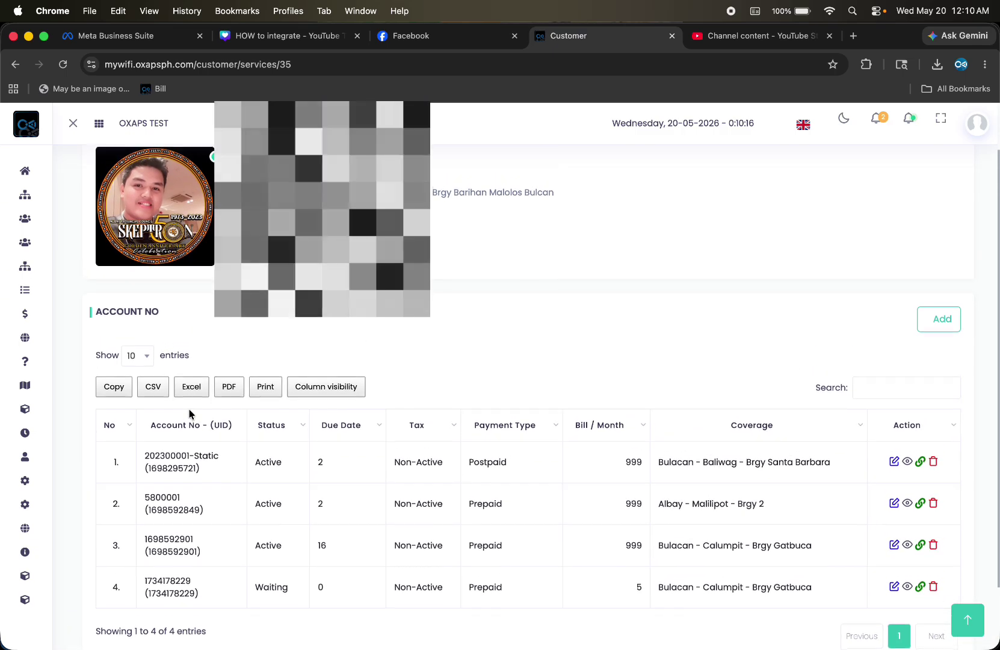
scroll(193, 416, down, 2)
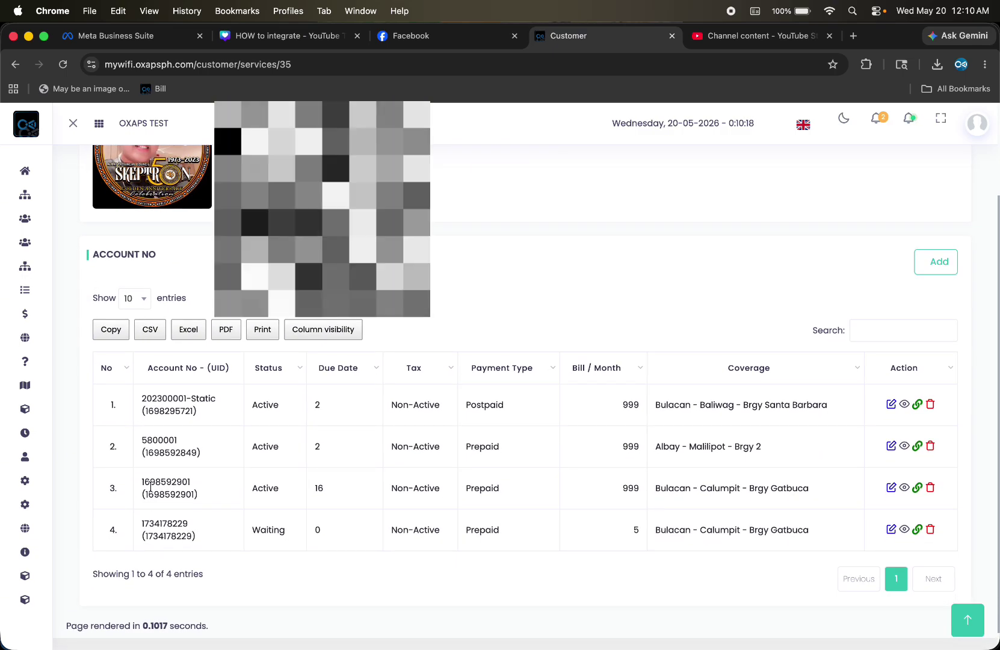
scroll(192, 448, up, 4)
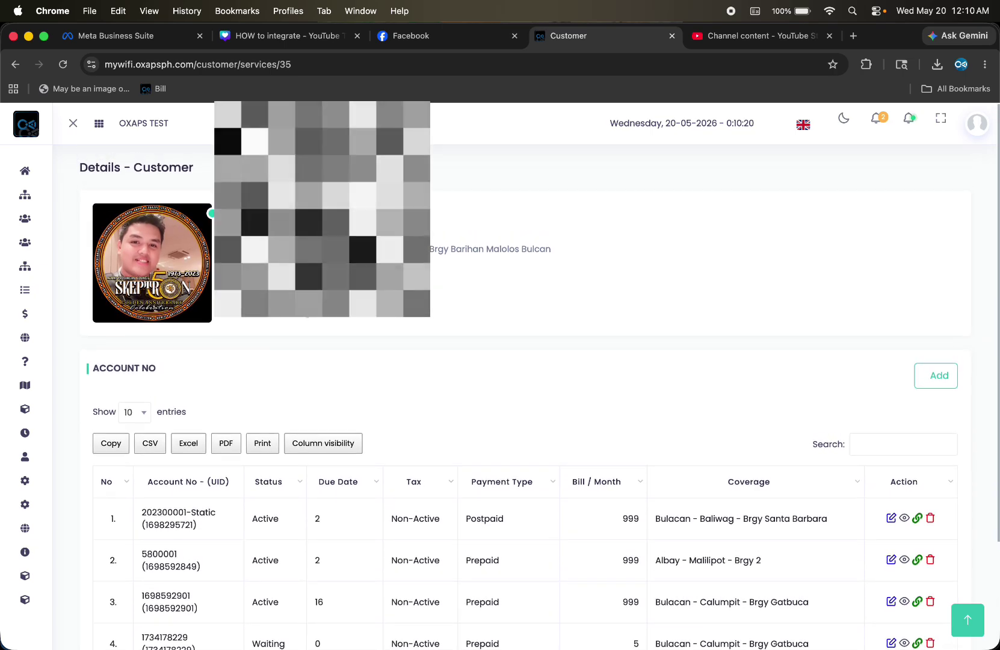
scroll(783, 287, down, 2)
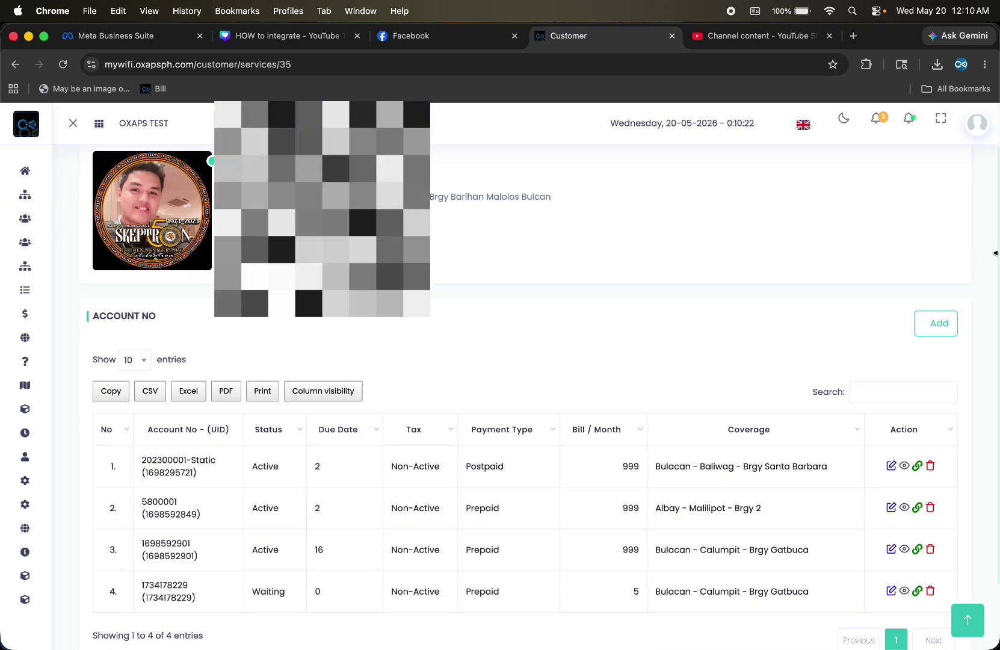
Start a new account with coverage 004 Bulacan - Calumpit - Brgy Gatbuca, ODP nap 2, port 4
click(935, 323)
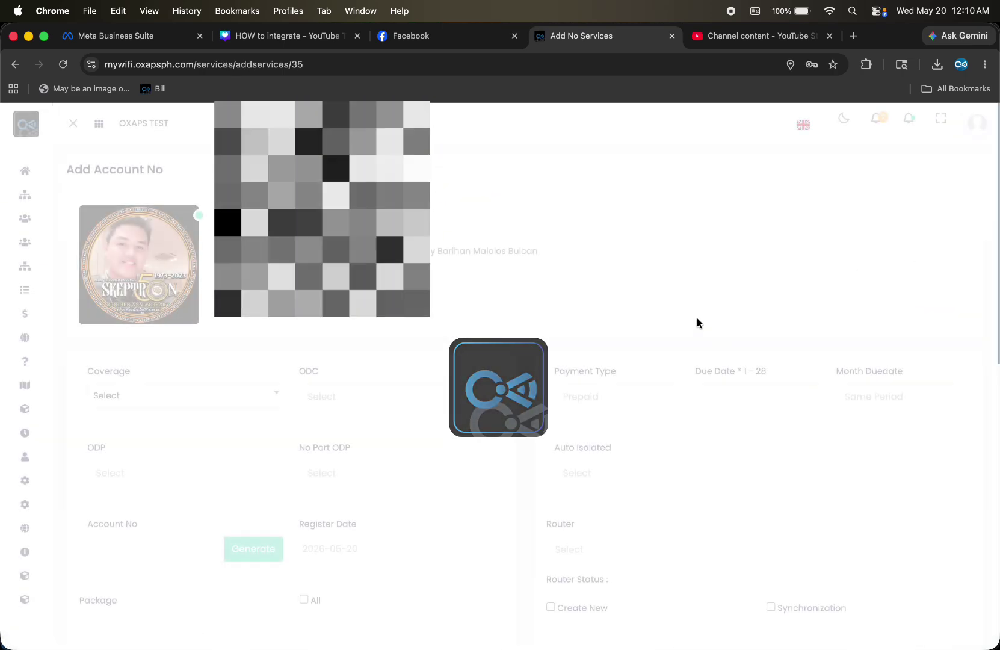
scroll(503, 316, down, 4)
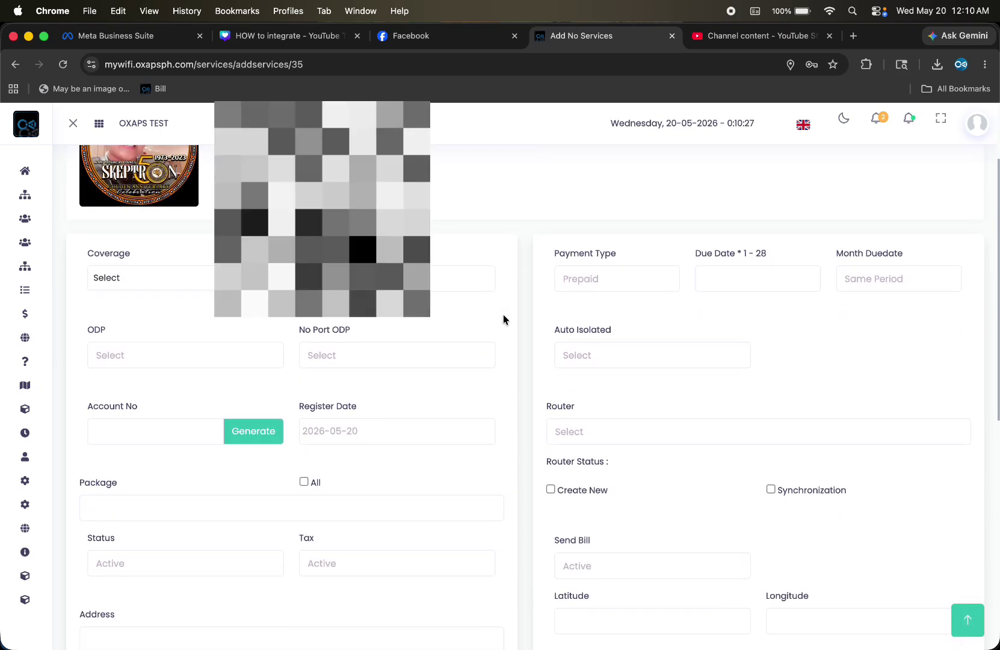
click(271, 277)
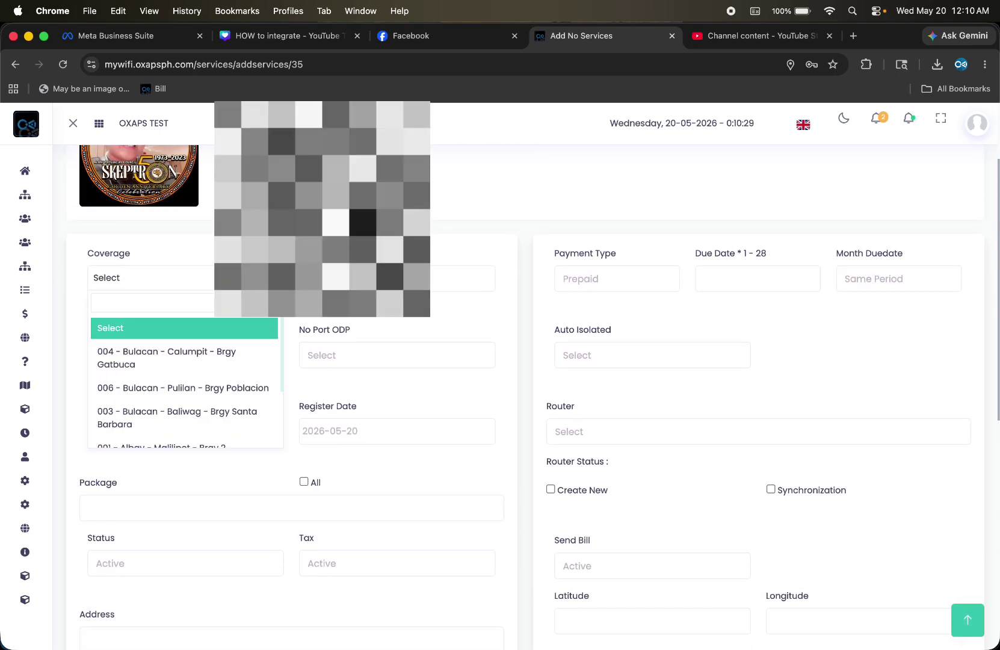
click(237, 350)
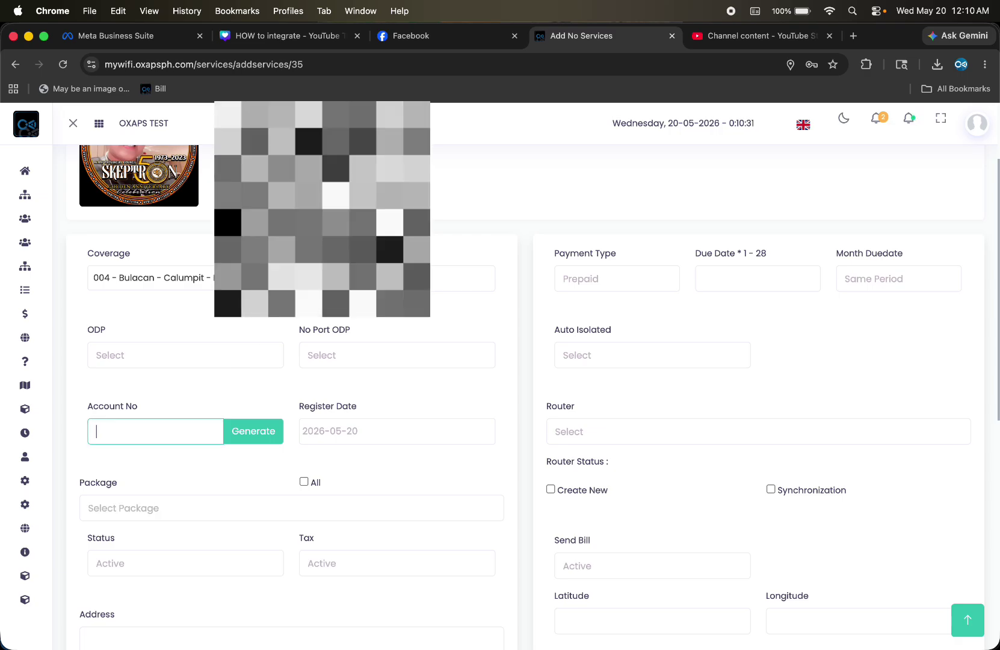
click(264, 350)
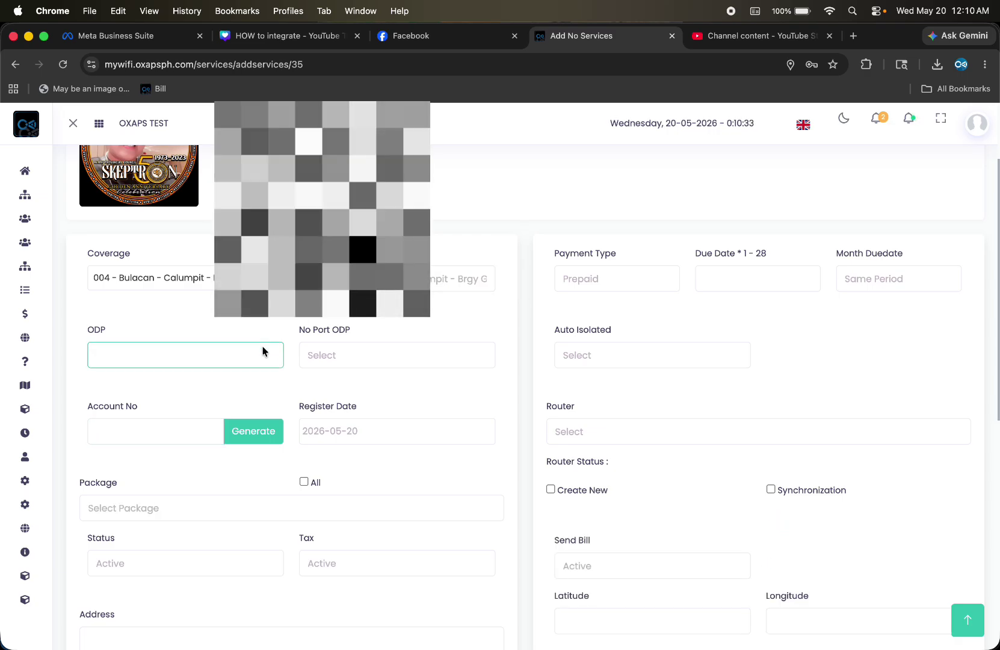
click(223, 367)
click(335, 355)
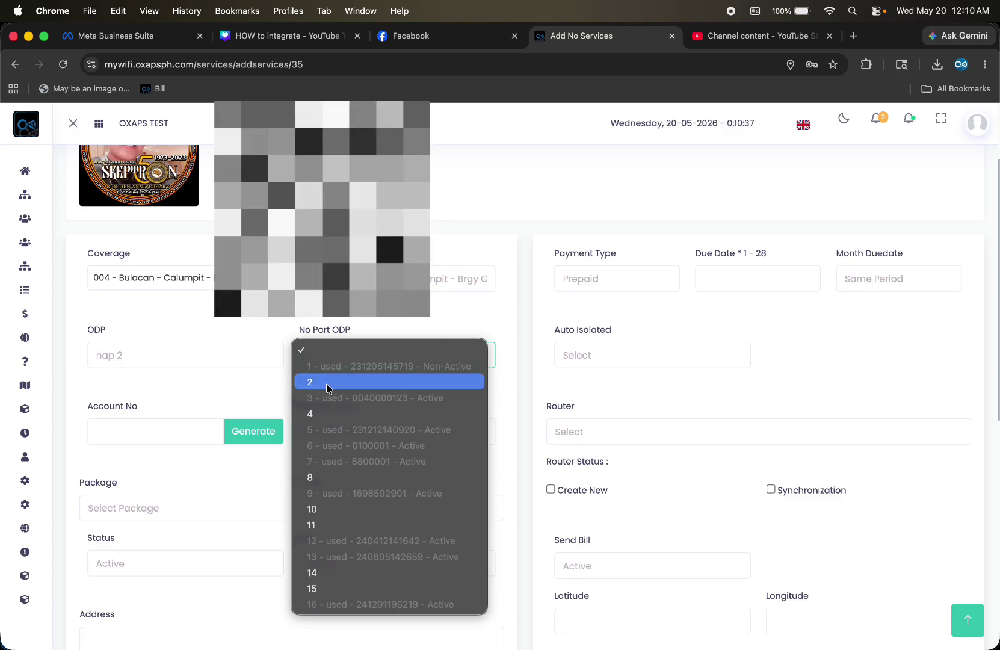
click(323, 415)
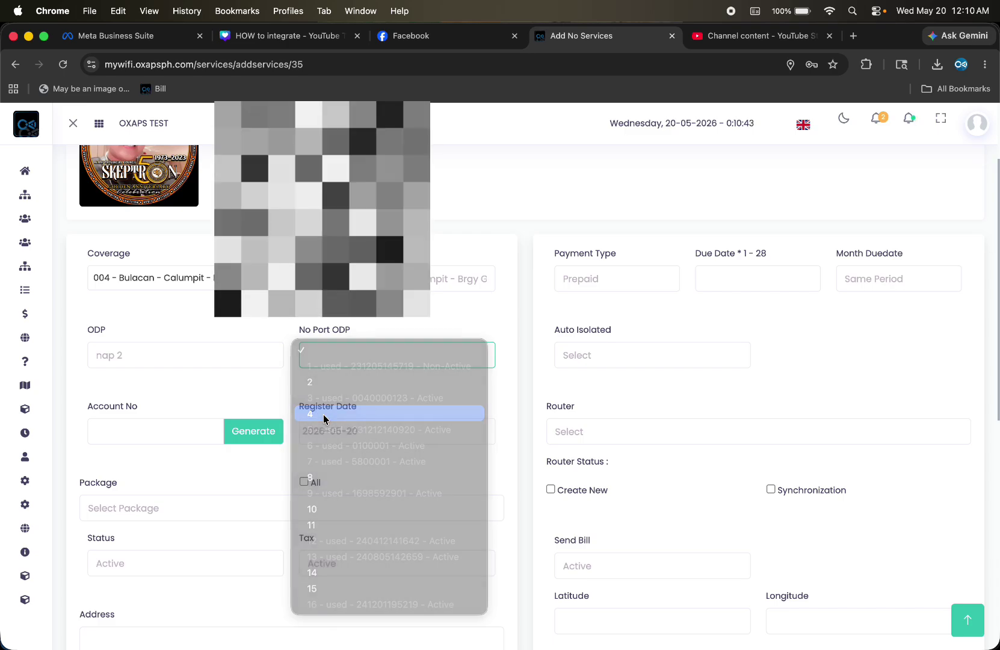
Enter 23232123 as the account number, then replace it with an auto-generated one
scroll(251, 395, down, 2)
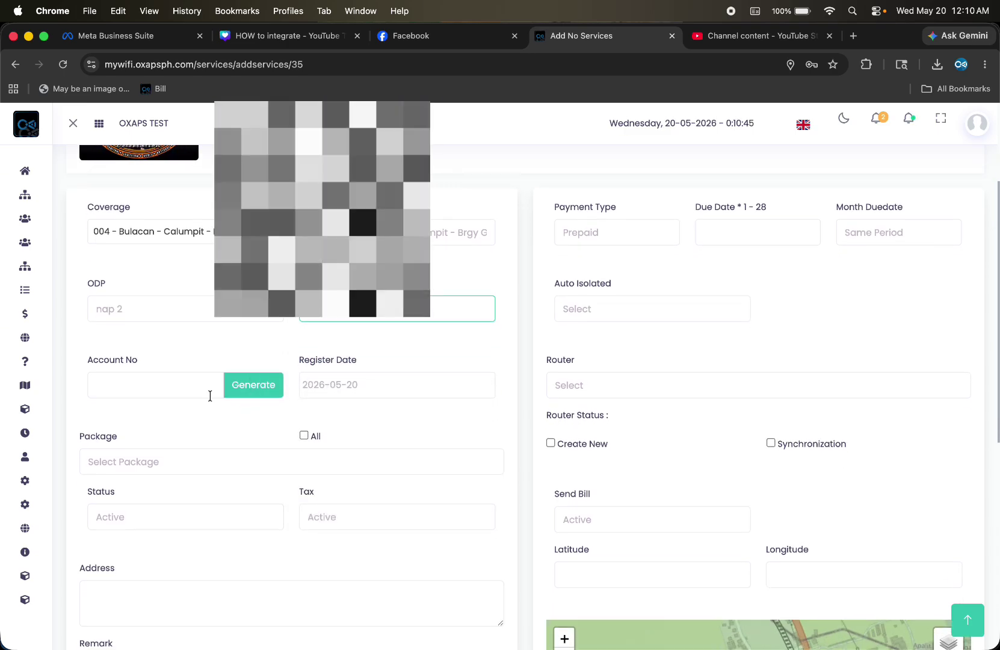
click(179, 391)
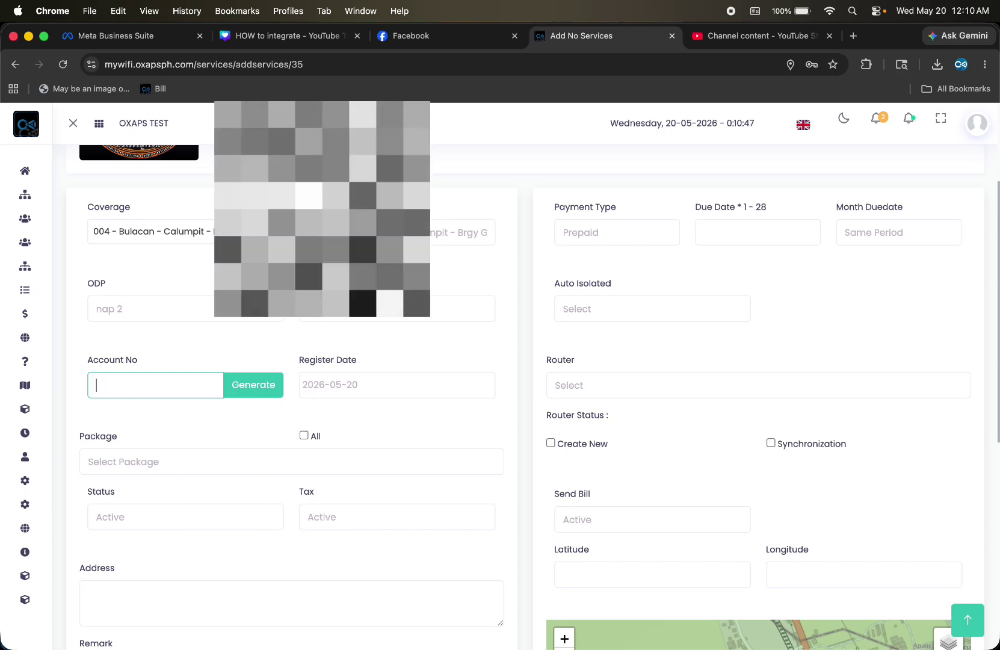
text(23232123)
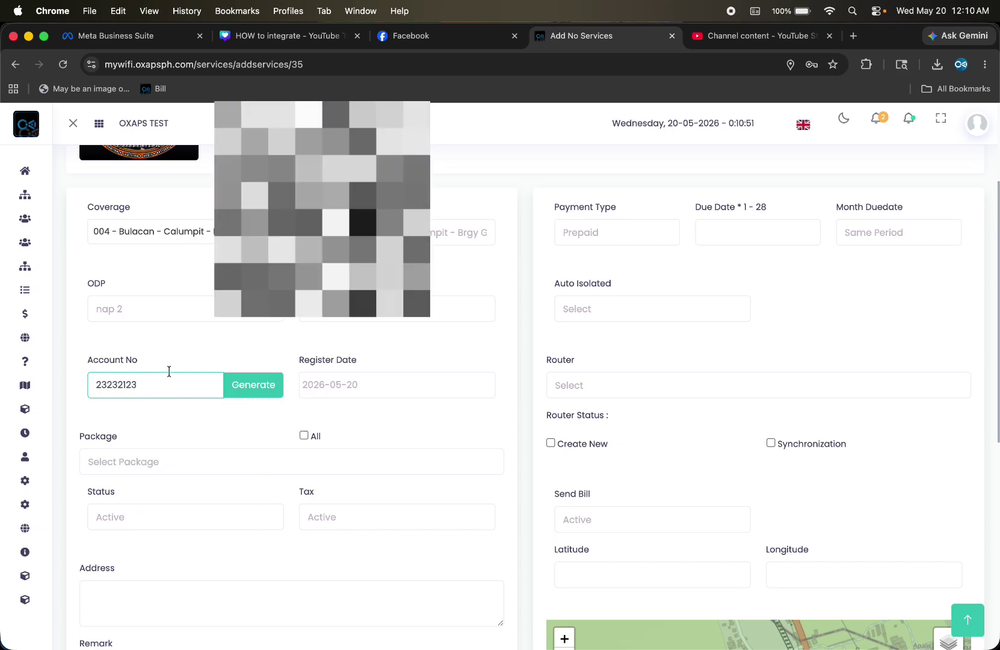
click(247, 385)
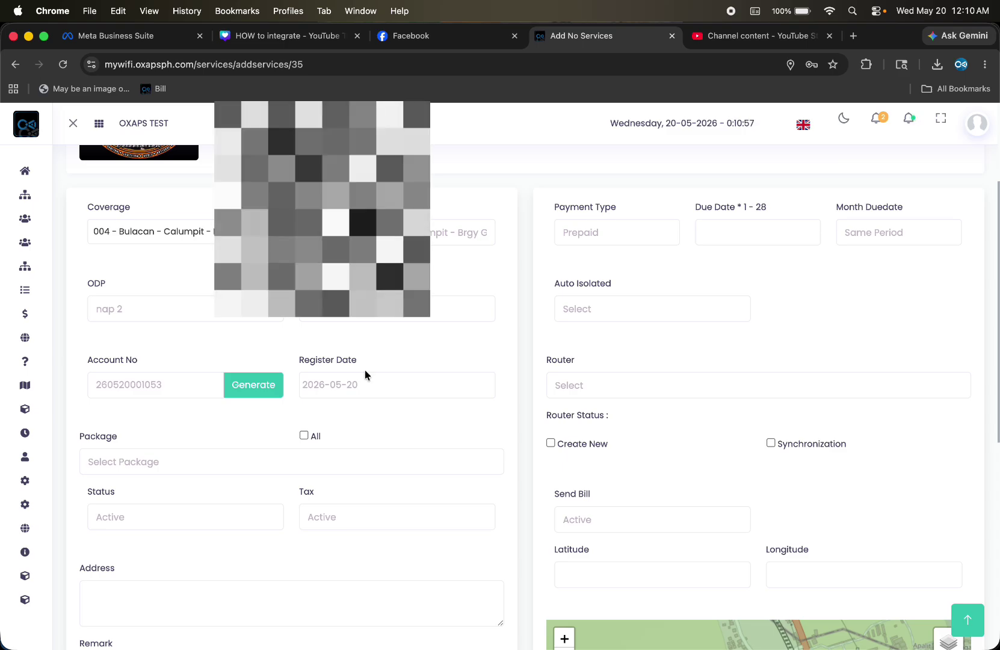
Choose the 100Mbps Business Plan - 2 package and set Tax to Non-Active
click(266, 464)
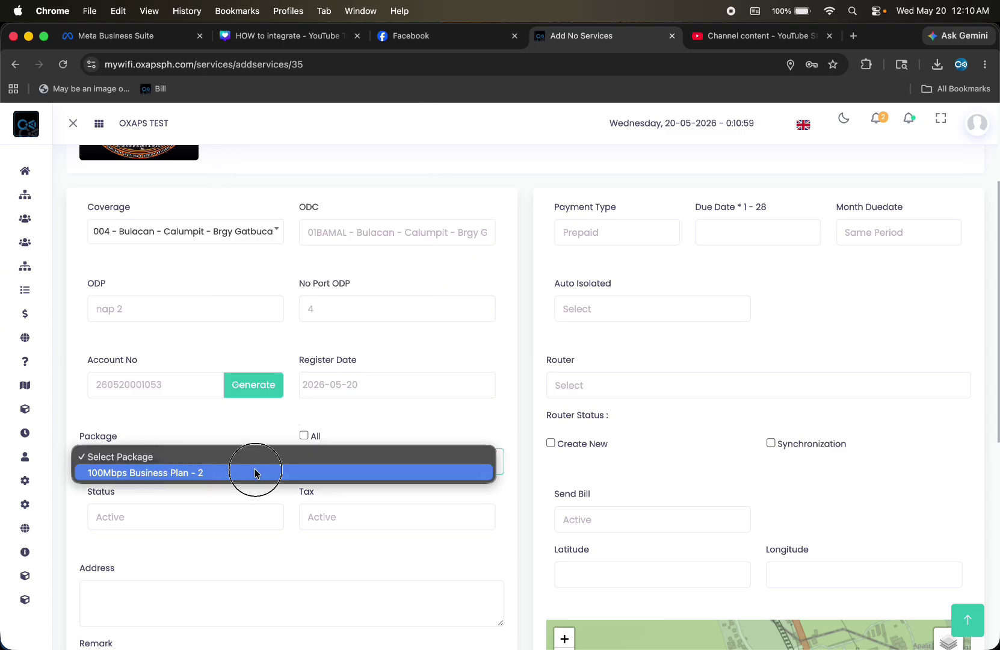
click(254, 472)
scroll(254, 467, down, 3)
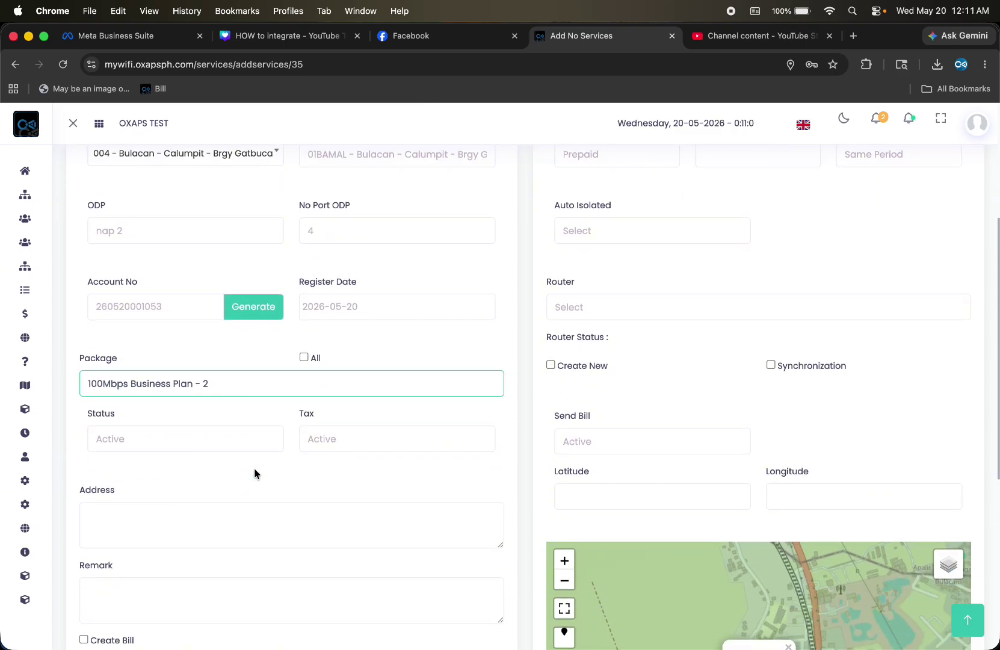
click(335, 424)
click(328, 451)
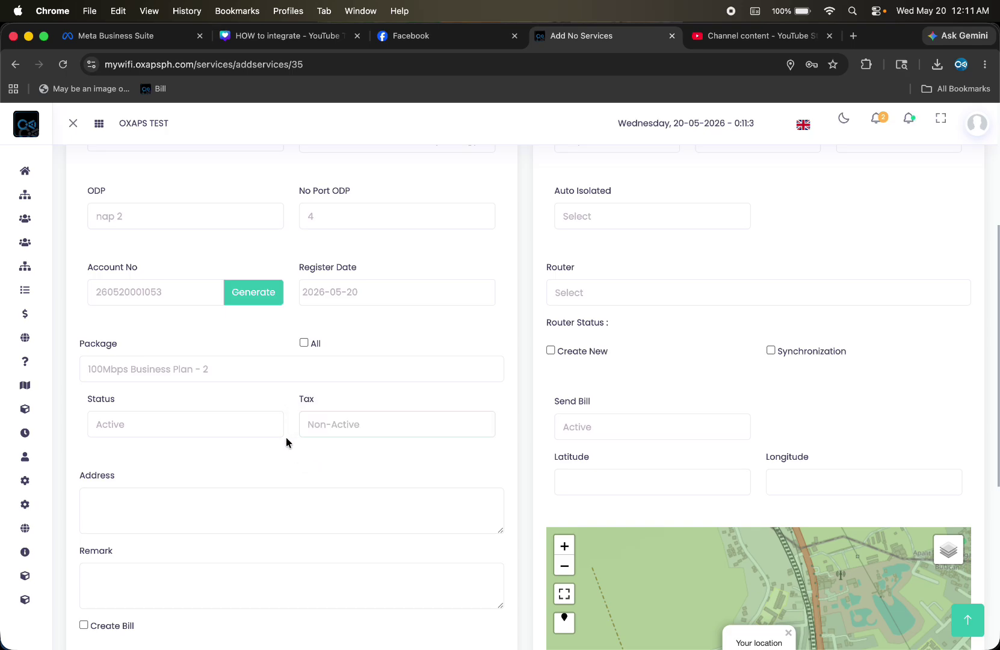
Fill Address with 'ddkasdnasdjsa' and Remark with 'dasdasd'
scroll(285, 463, down, 2)
click(239, 453)
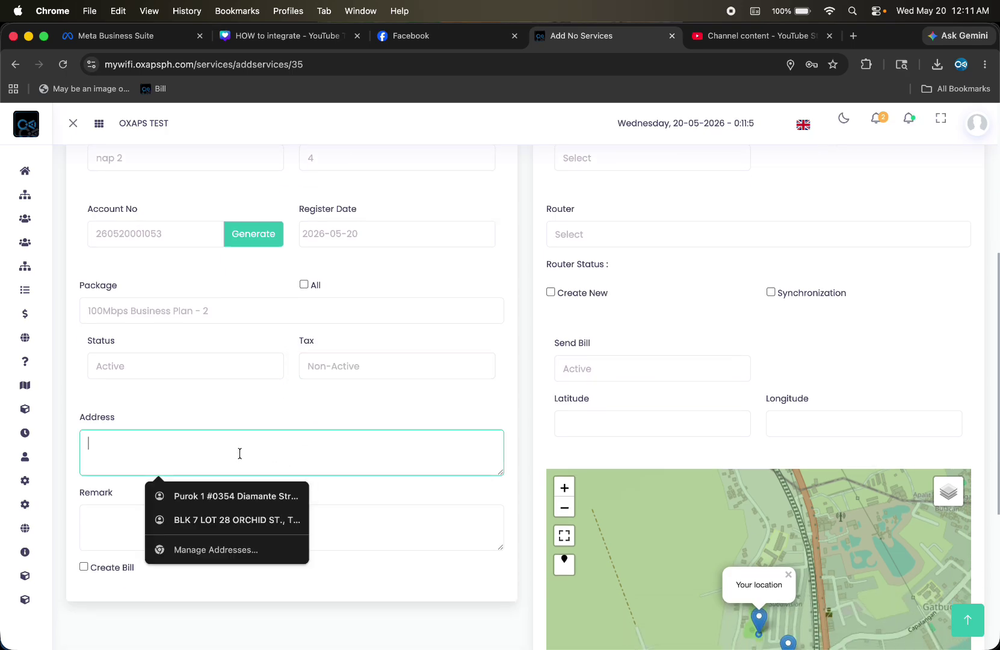
text(ddkasdnasdjsa)
click(125, 517)
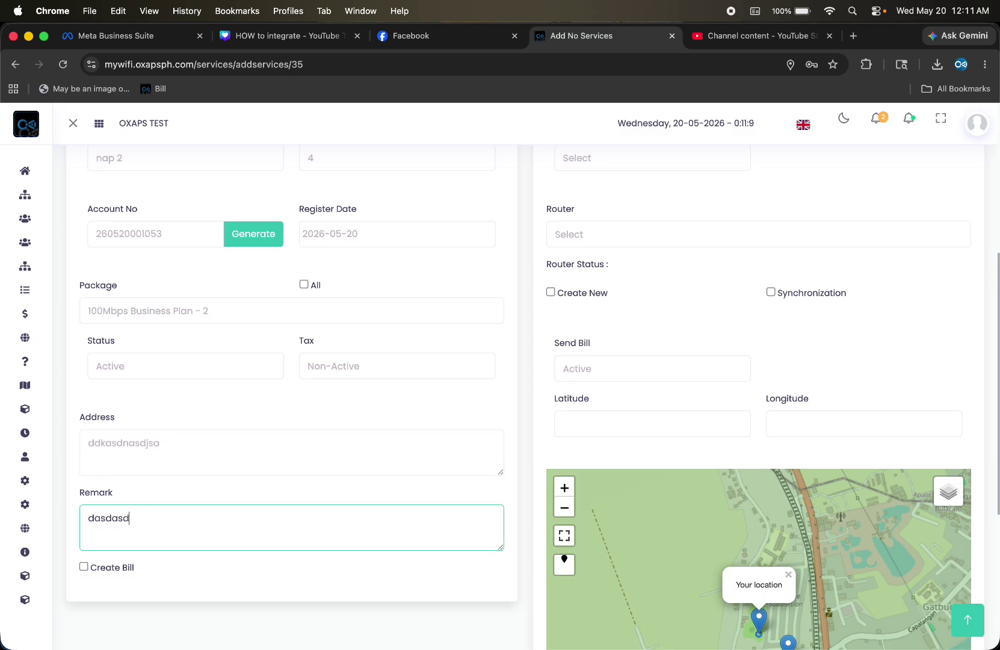
text(dasdasd)
scroll(125, 517, down, 3)
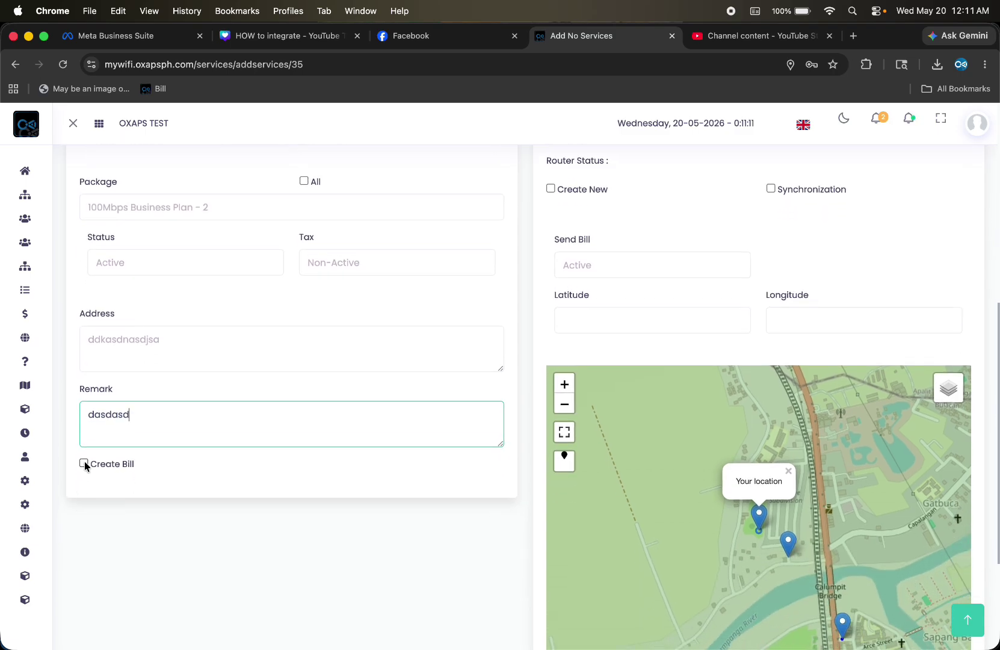
click(83, 464)
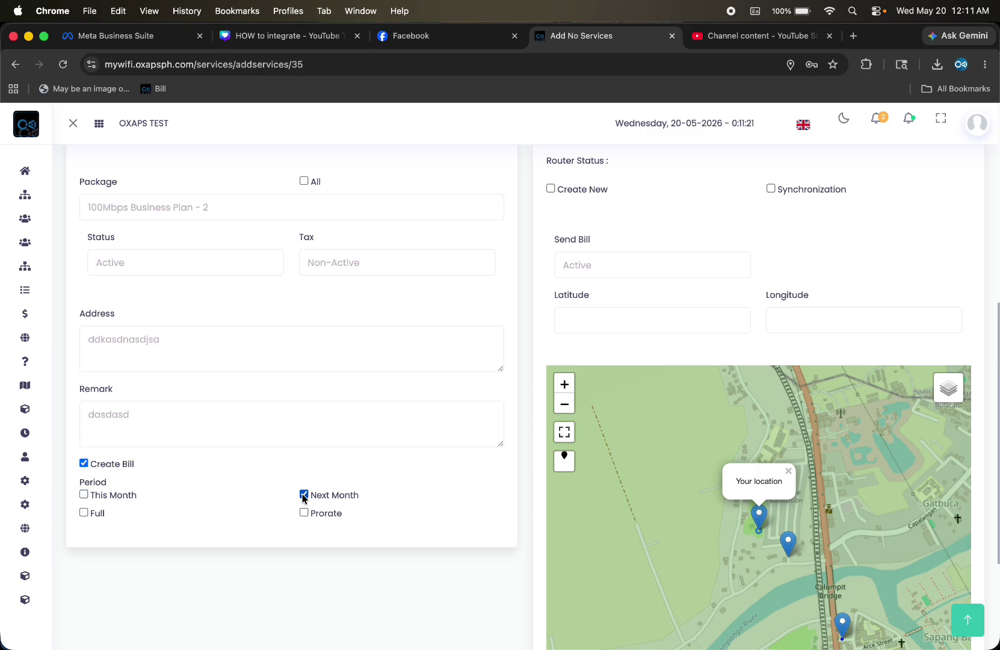
click(85, 513)
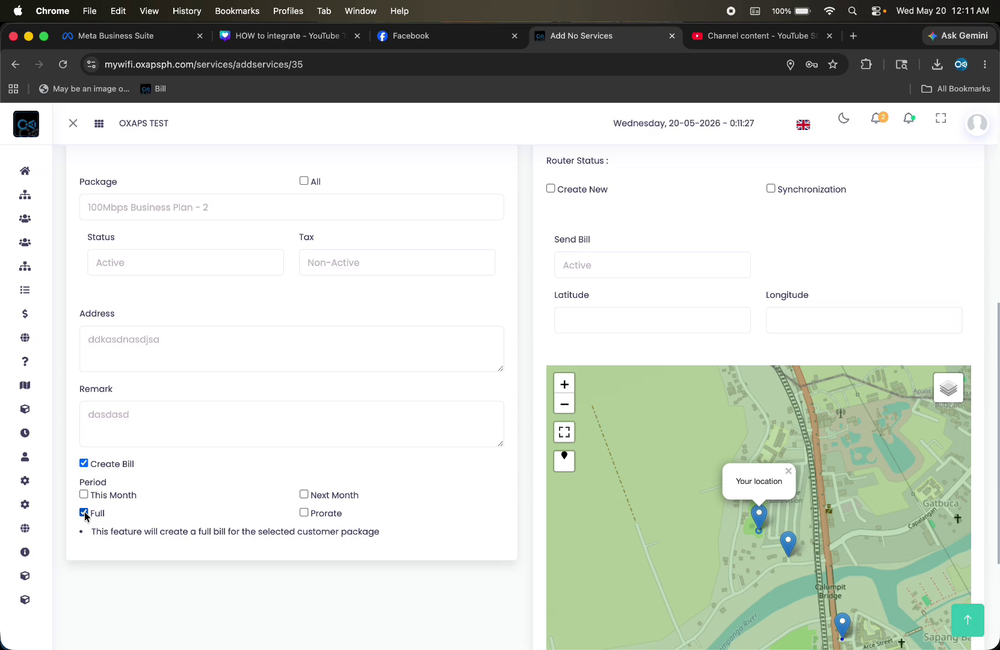
click(84, 513)
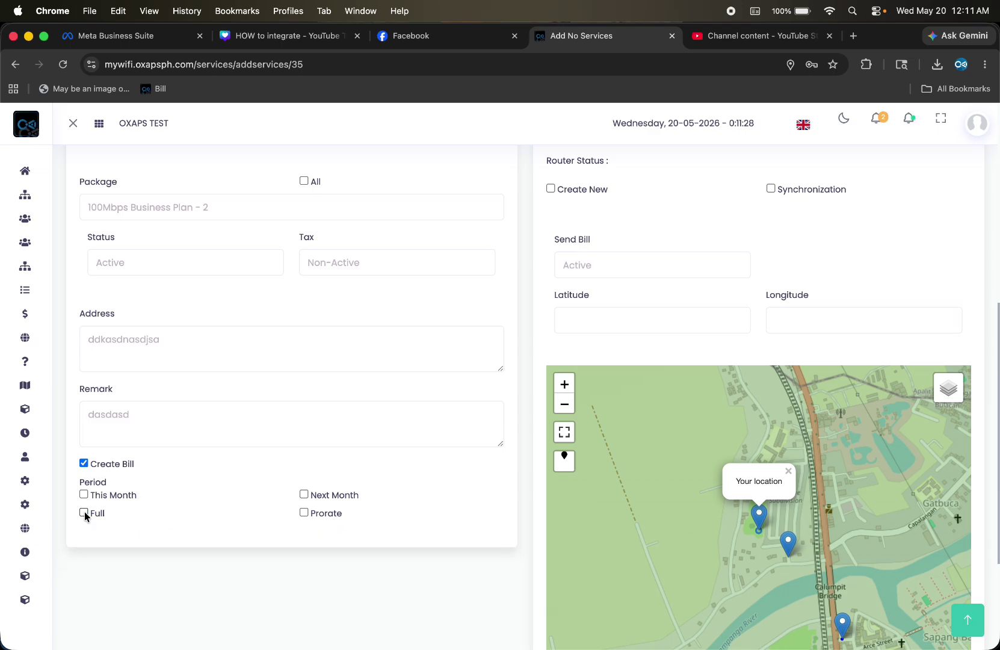
click(304, 515)
click(202, 552)
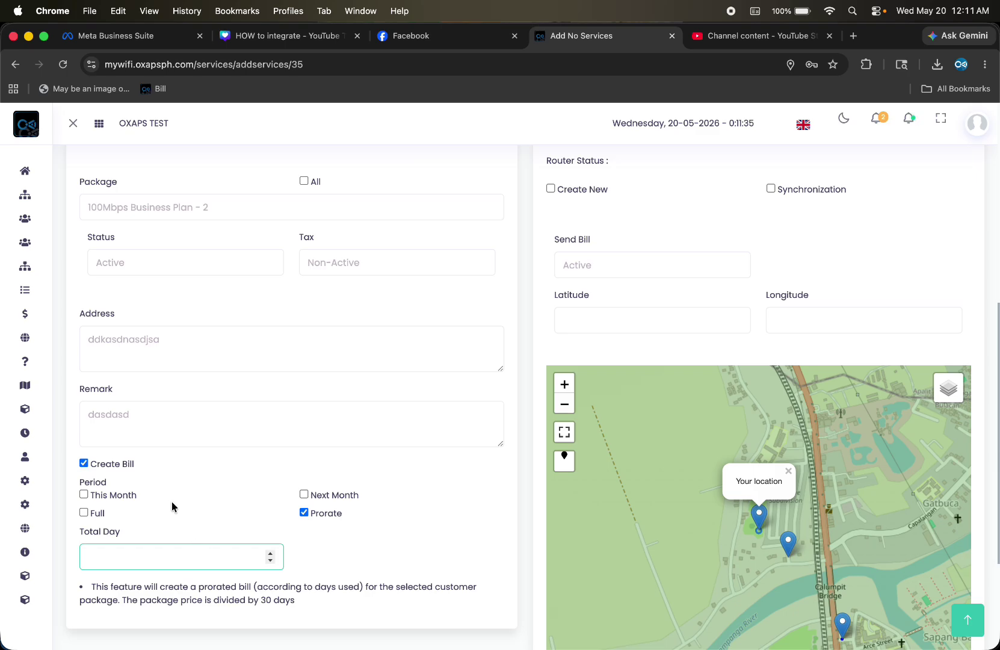
click(304, 512)
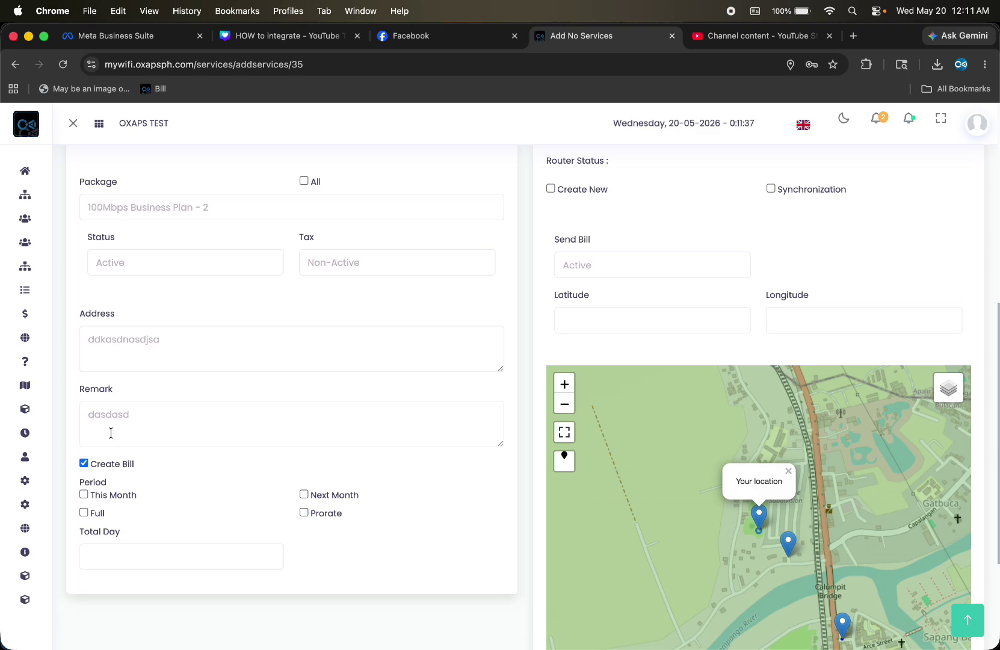
click(83, 463)
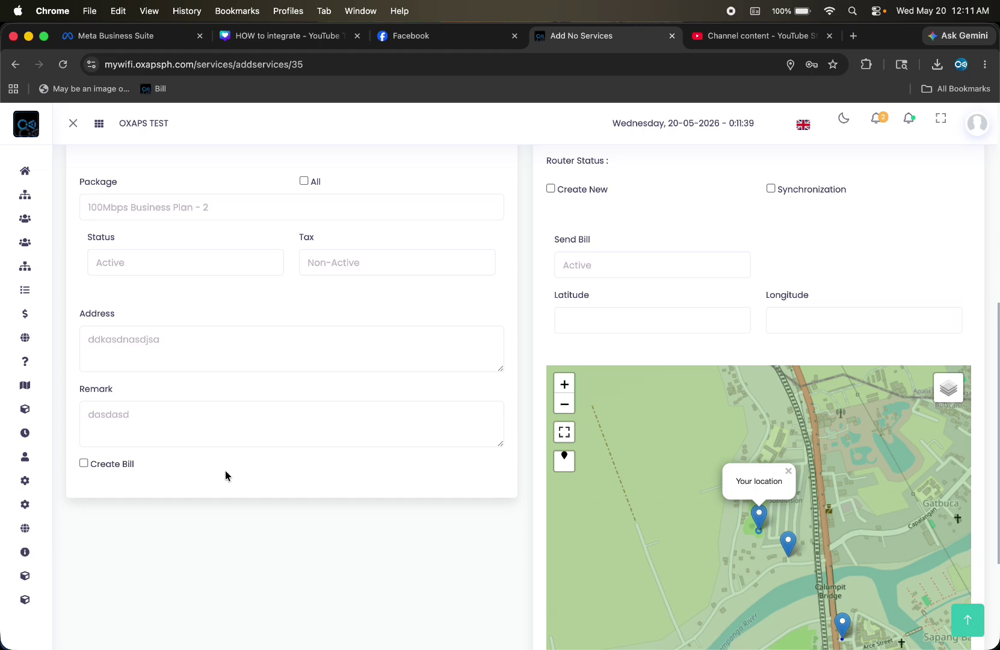
scroll(226, 475, up, 10)
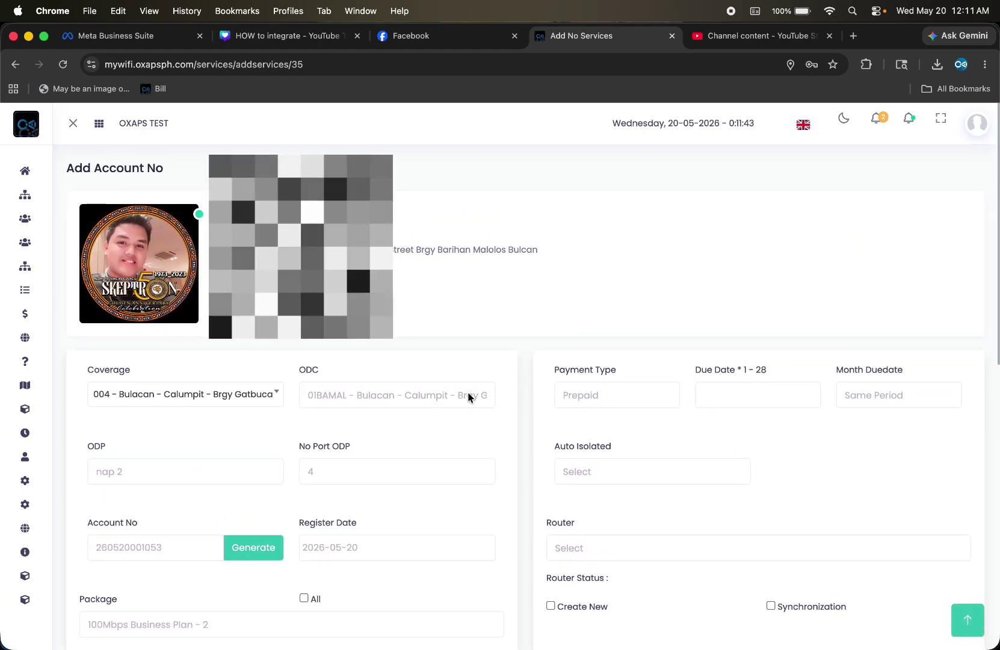
Set Payment Type to Postpaid and keep Month Duedate at Same Period
scroll(468, 397, down, 3)
click(606, 304)
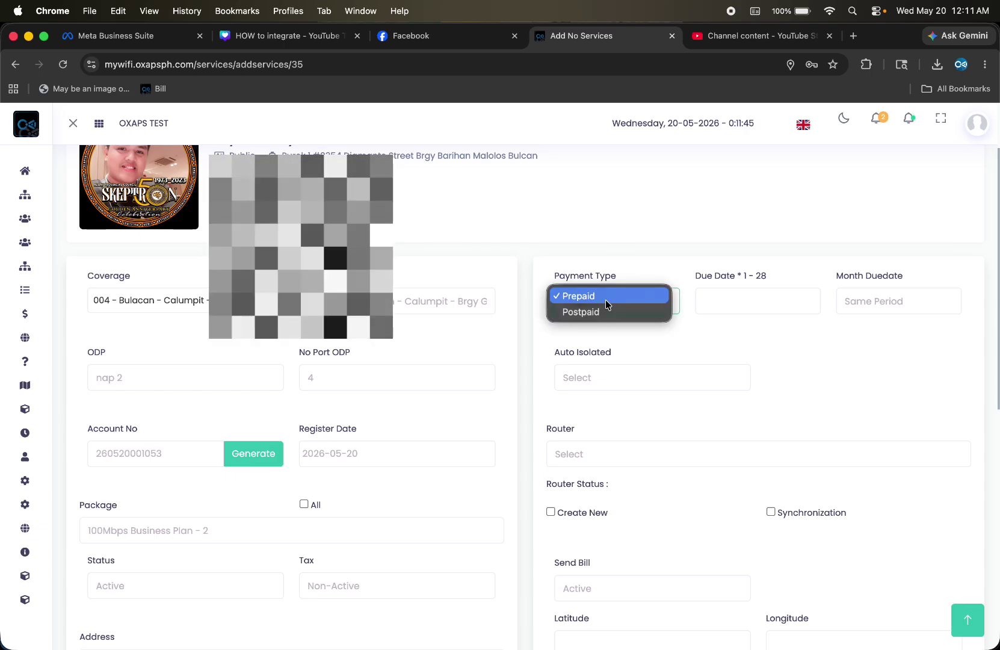
click(596, 309)
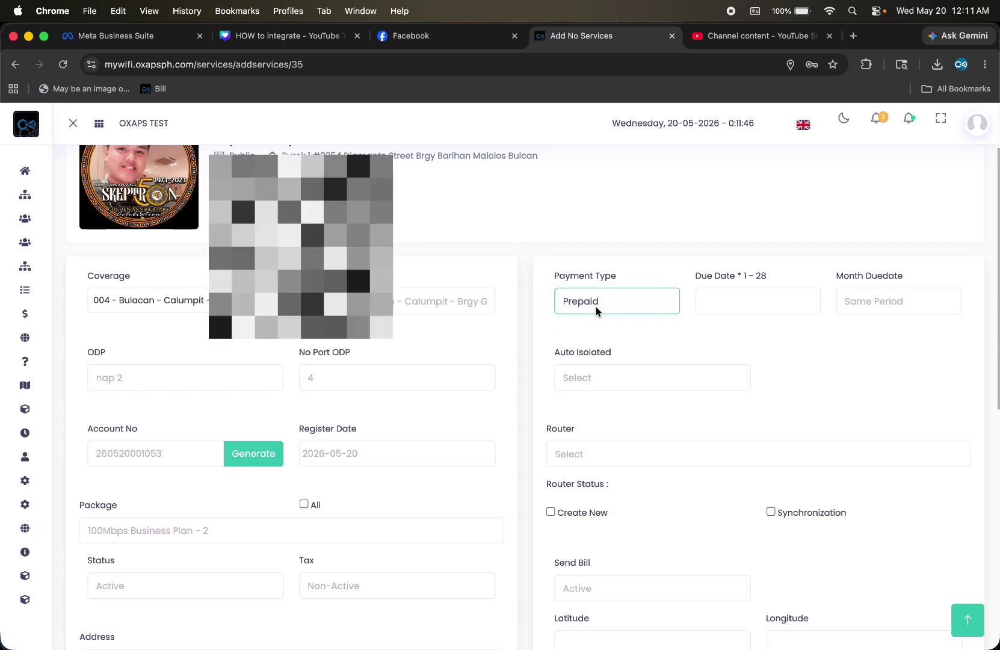
click(715, 297)
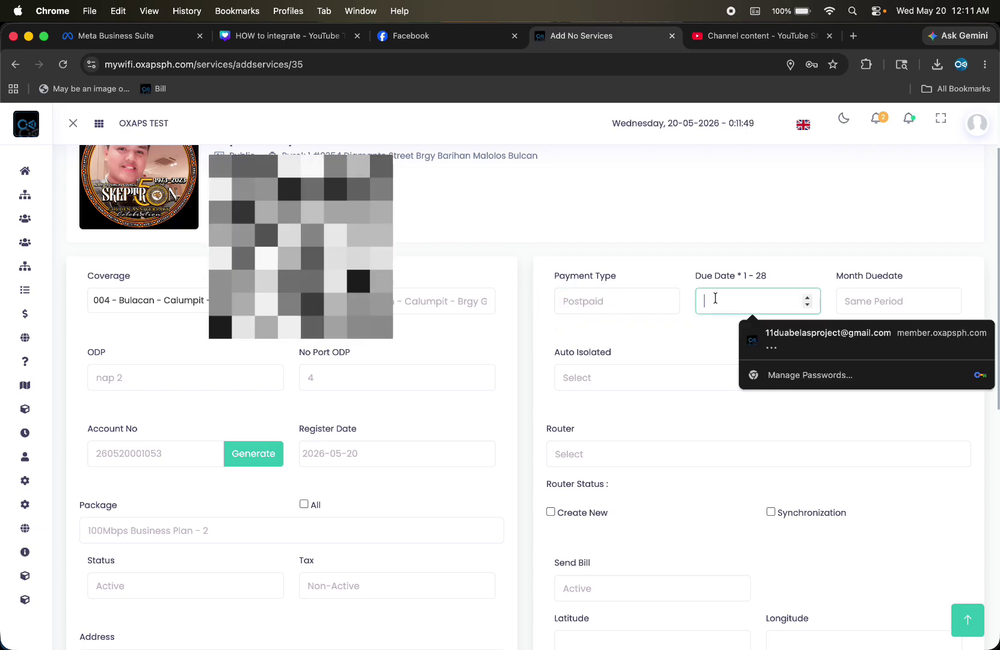
click(688, 332)
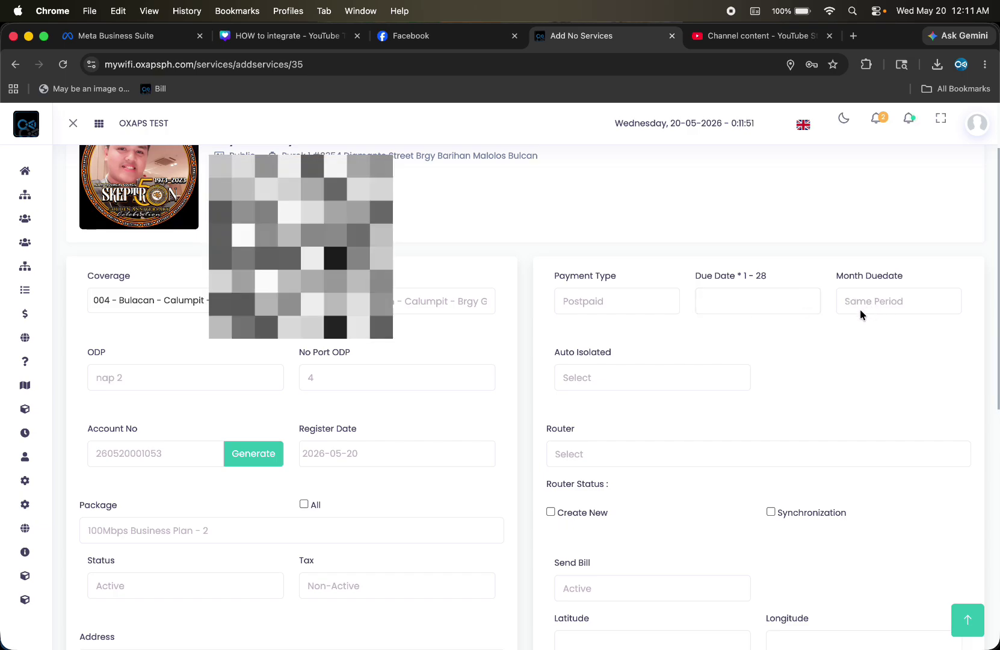
click(877, 305)
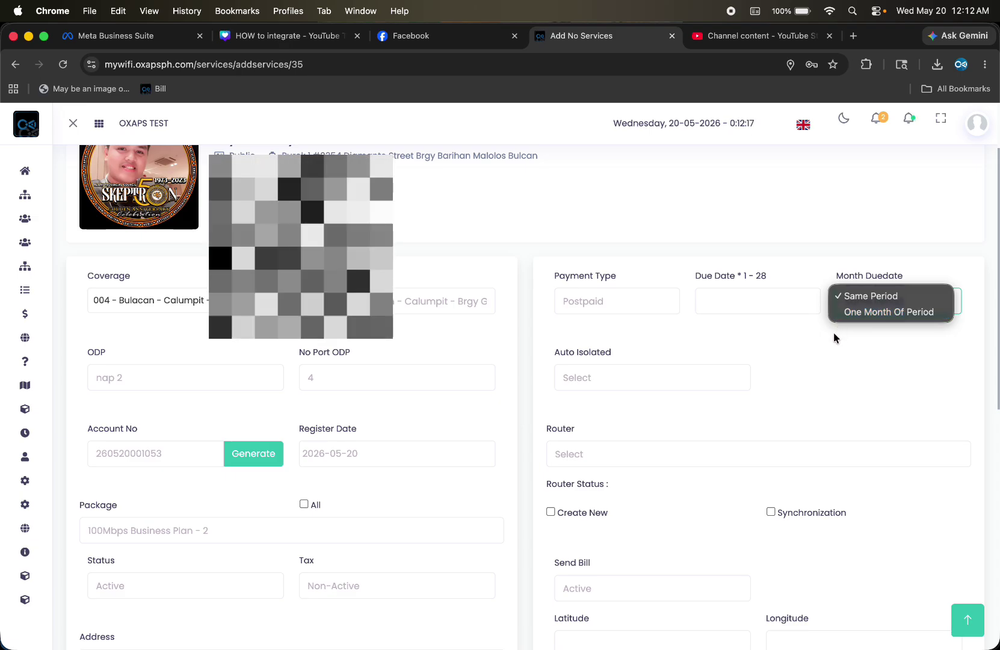
click(876, 296)
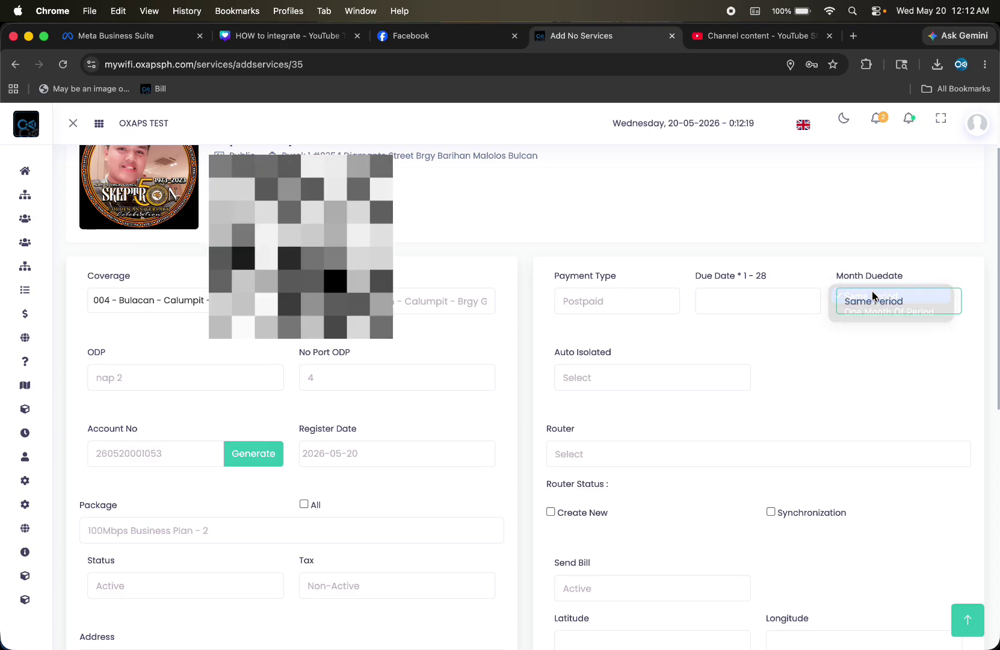
scroll(650, 361, down, 5)
scroll(656, 349, up, 3)
Try Auto Isolated as Active, then settle on Non-Active
click(644, 323)
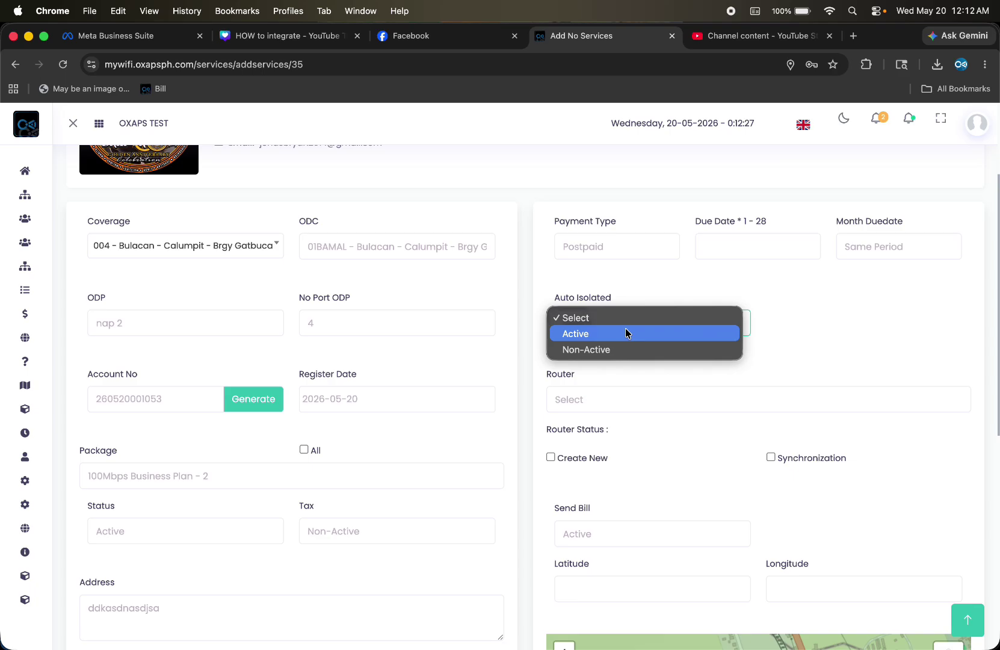
click(625, 332)
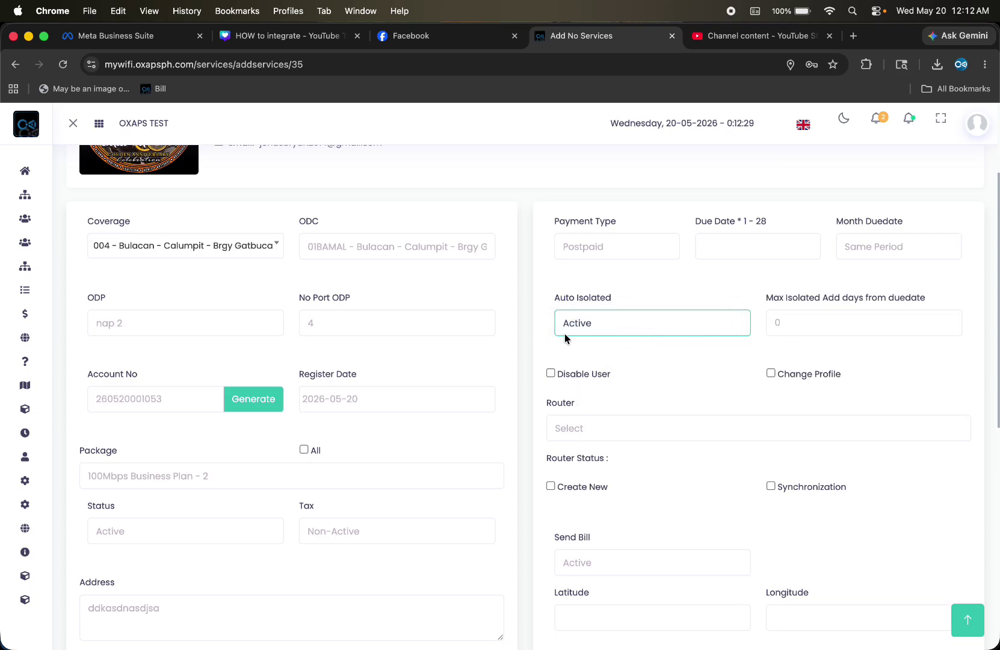
click(594, 324)
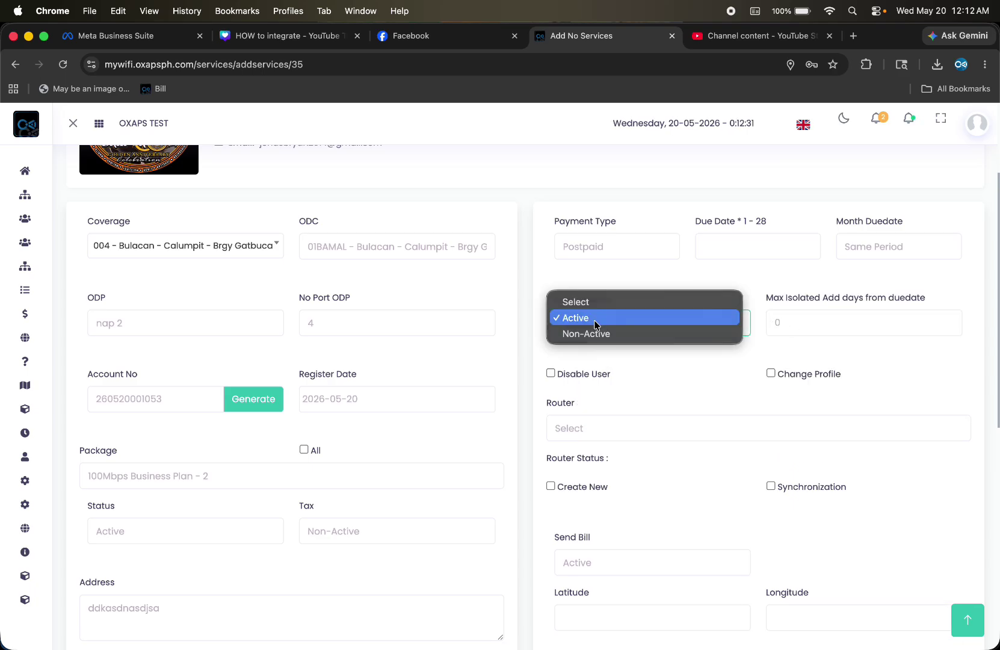
click(593, 333)
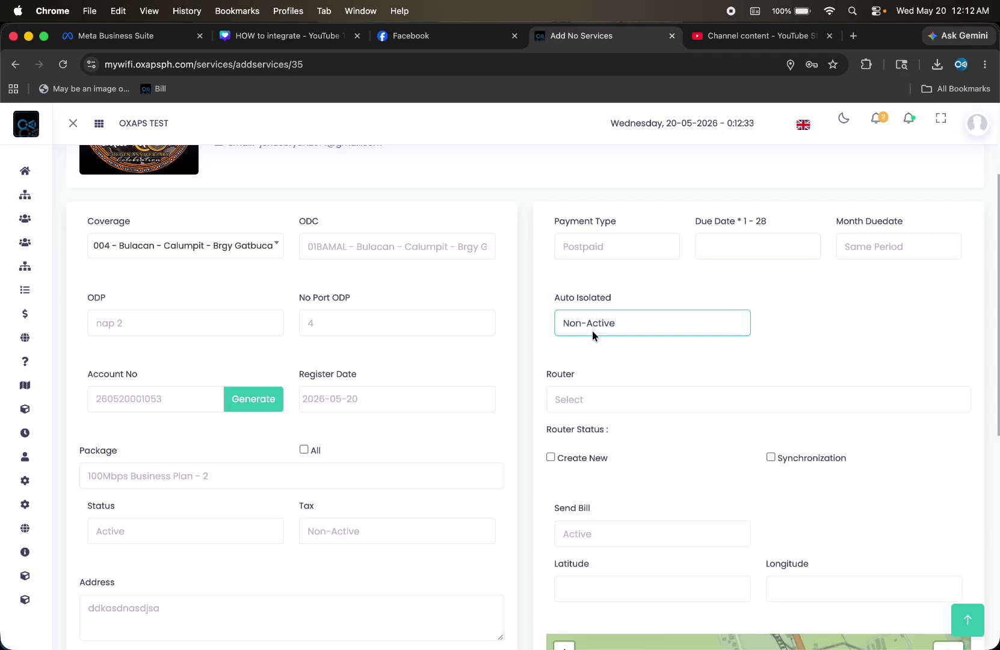
scroll(592, 331, down, 5)
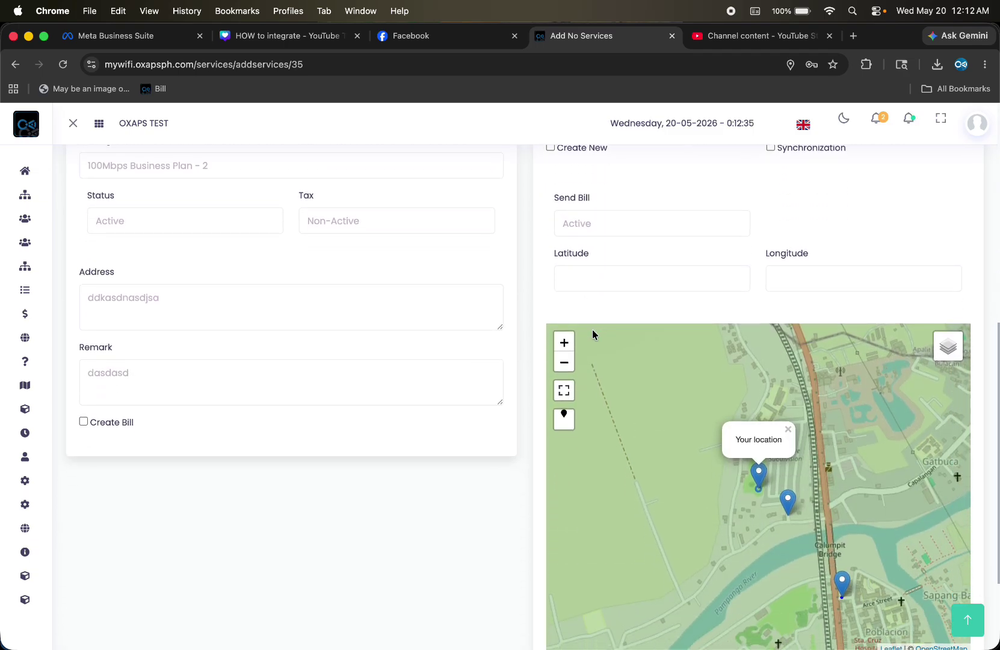
Pin the customer's location on the map to fill Latitude and Longitude, then attempt a save
click(792, 449)
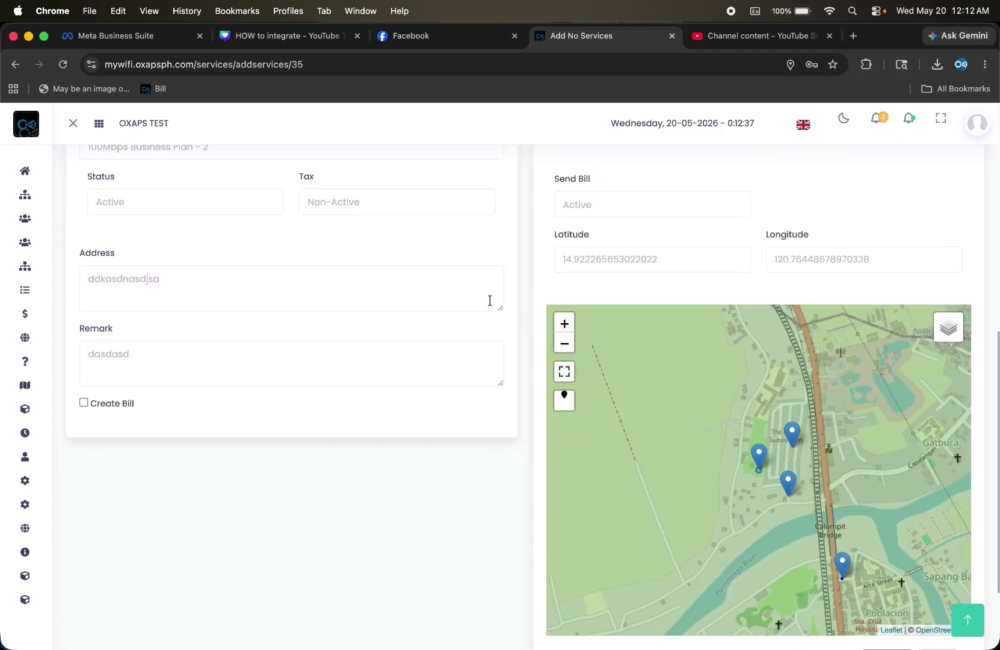
scroll(543, 267, up, 6)
scroll(544, 267, down, 8)
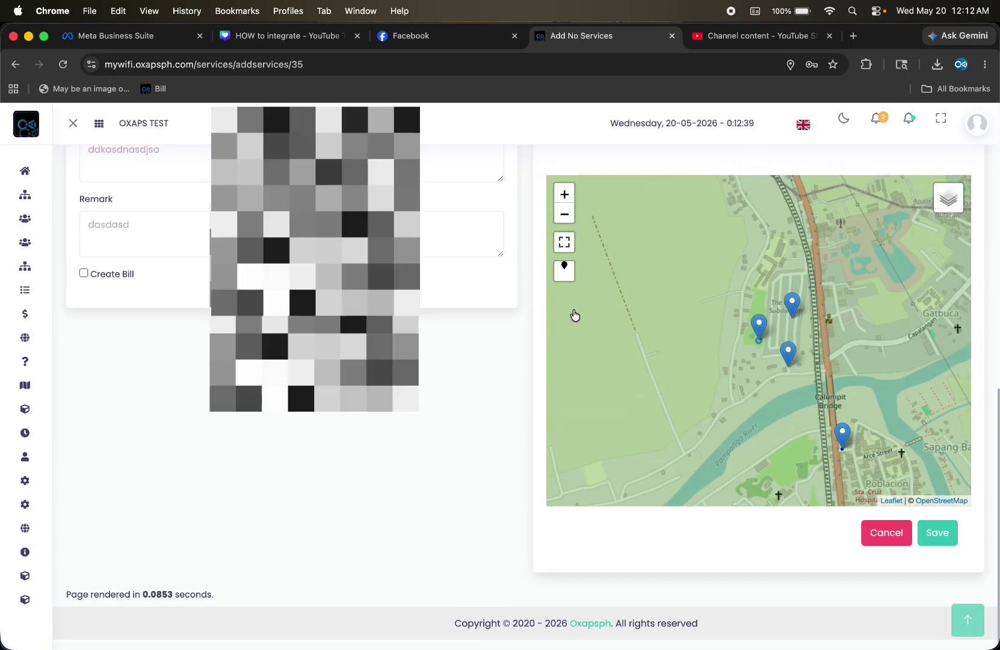
click(938, 543)
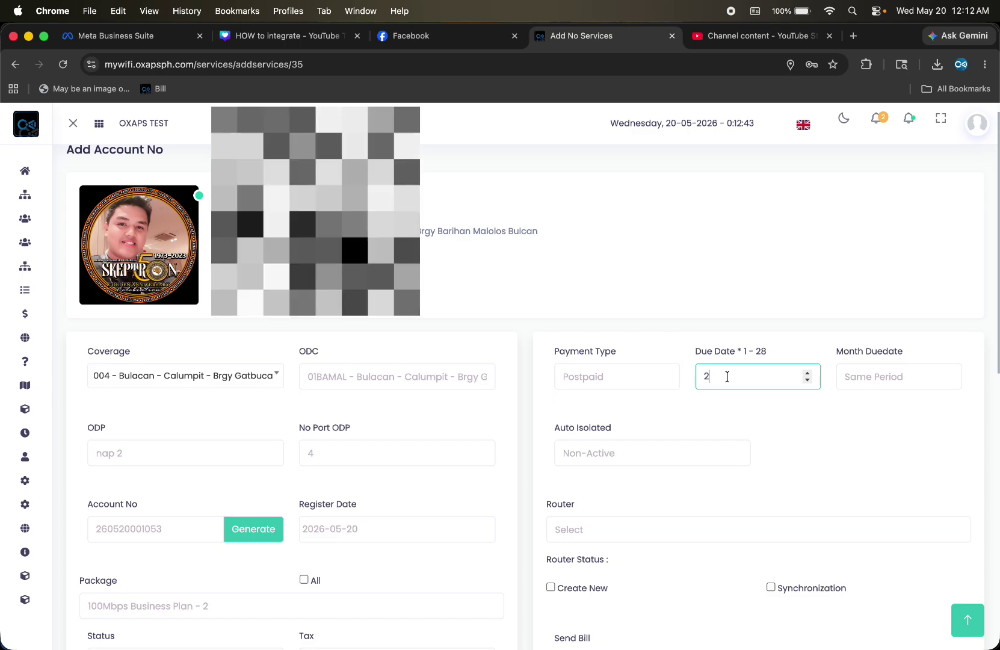
Enter 28 as the Due Date, save the account, and confirm its new Active Postpaid entry
text(28)
scroll(713, 443, down, 10)
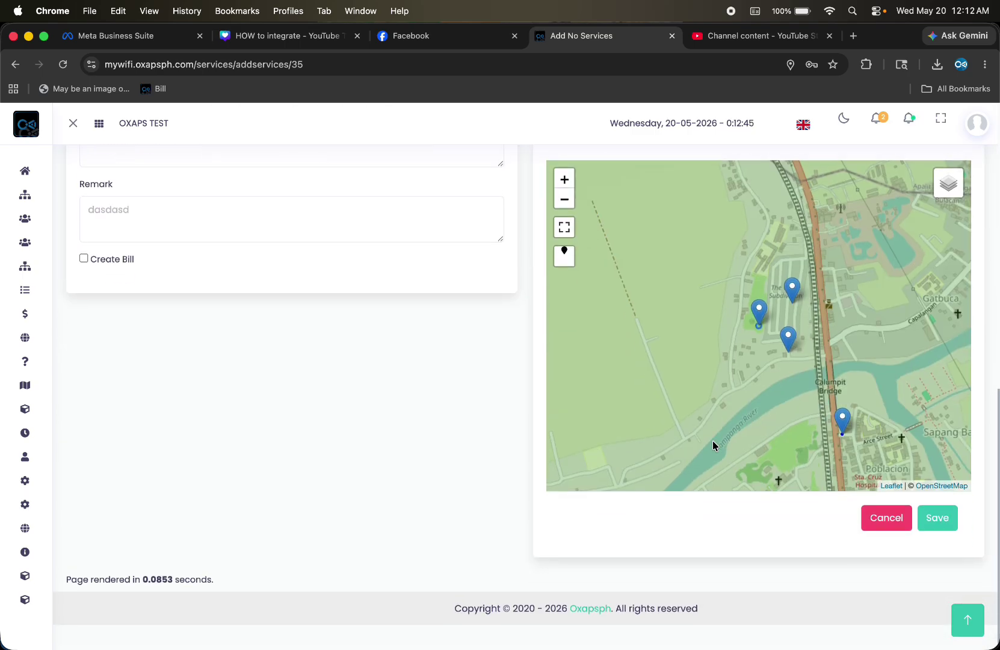
click(940, 542)
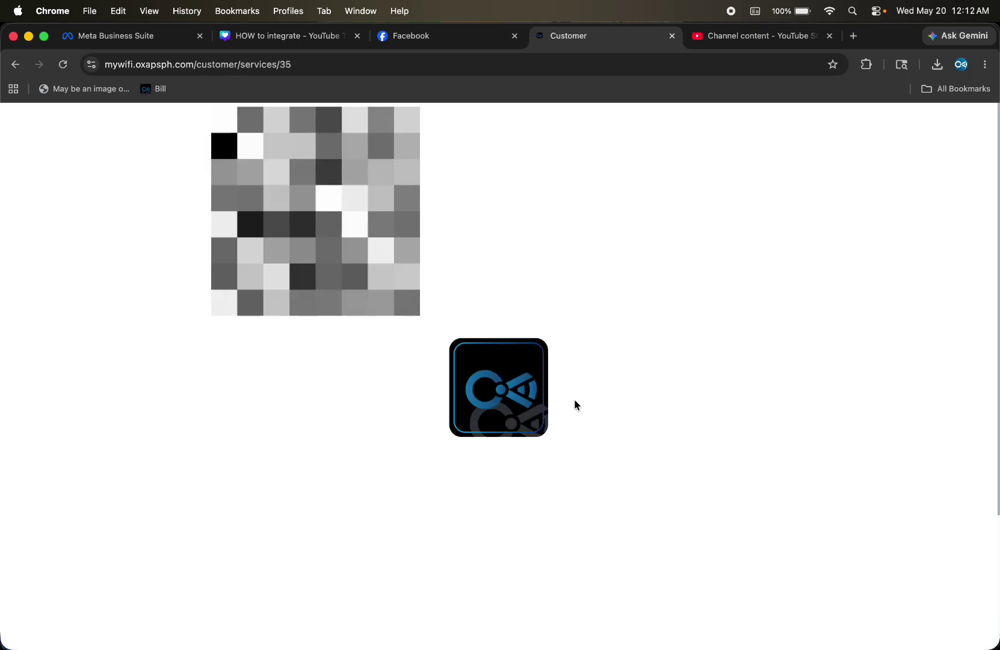
scroll(468, 350, down, 5)
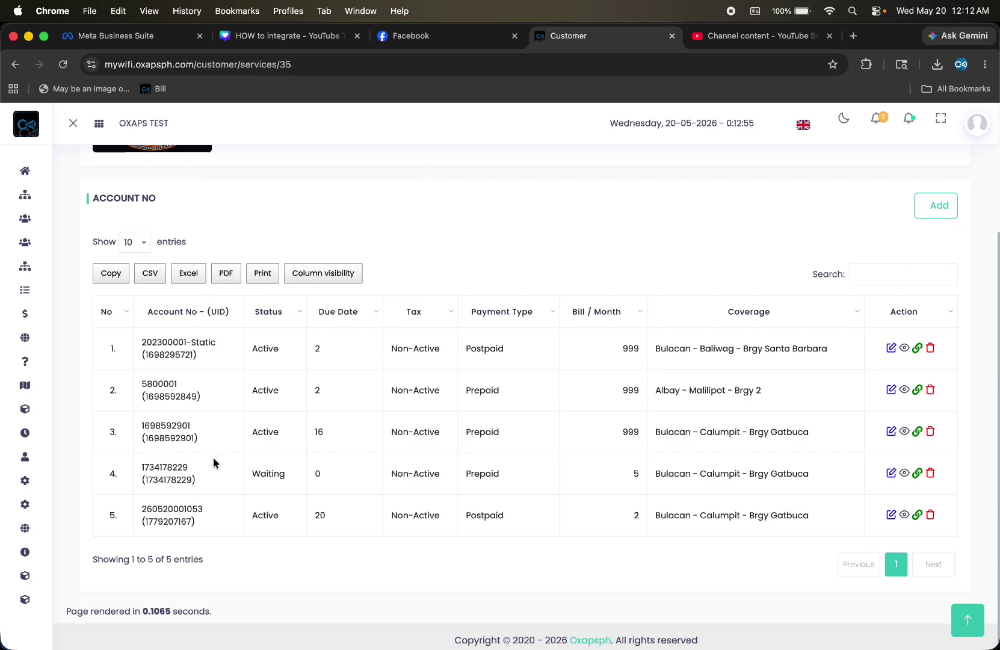
mouse_move(227, 645)
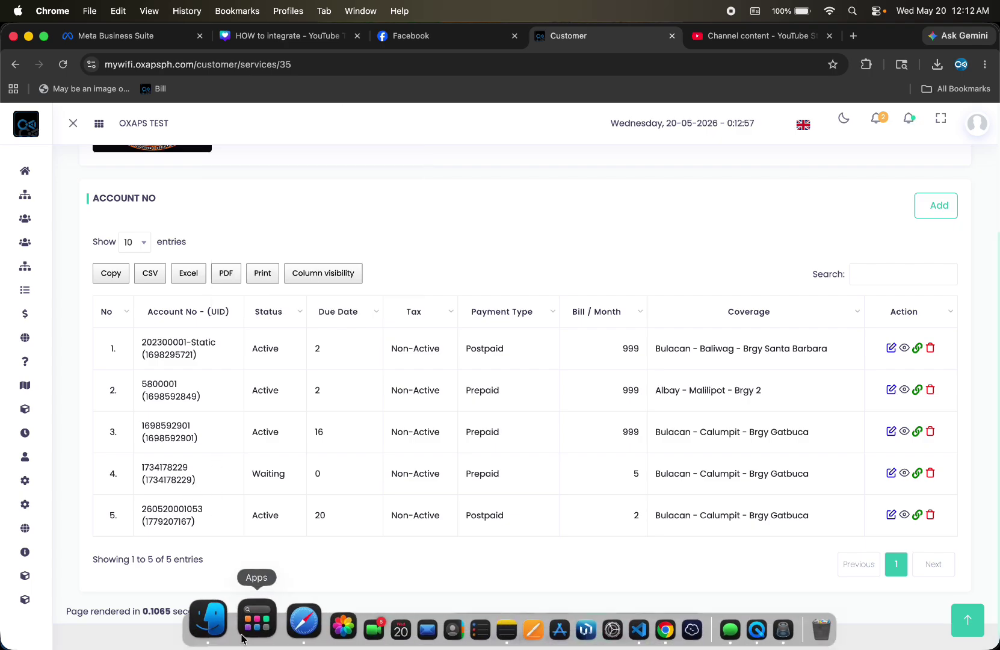
In the reloaded Safari portal, set the new account as primary, then restore the static account
click(276, 632)
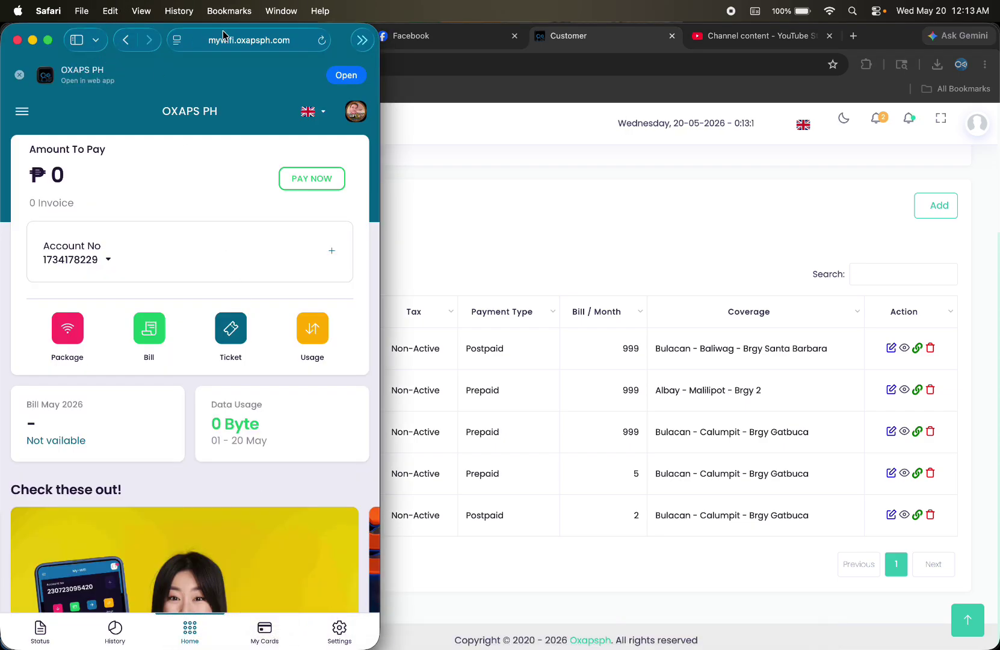
click(322, 41)
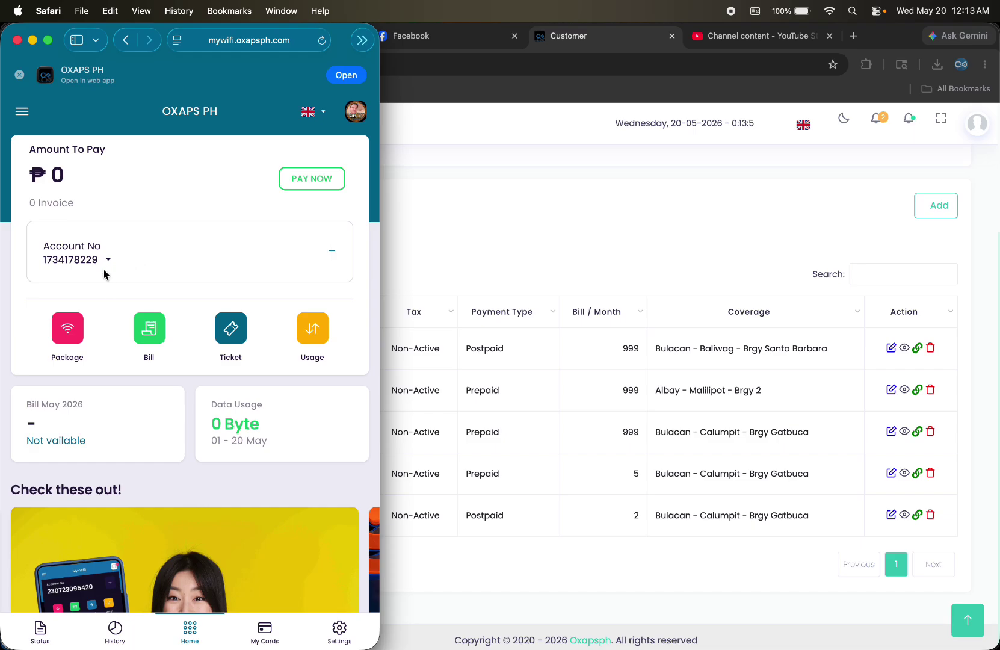
click(108, 259)
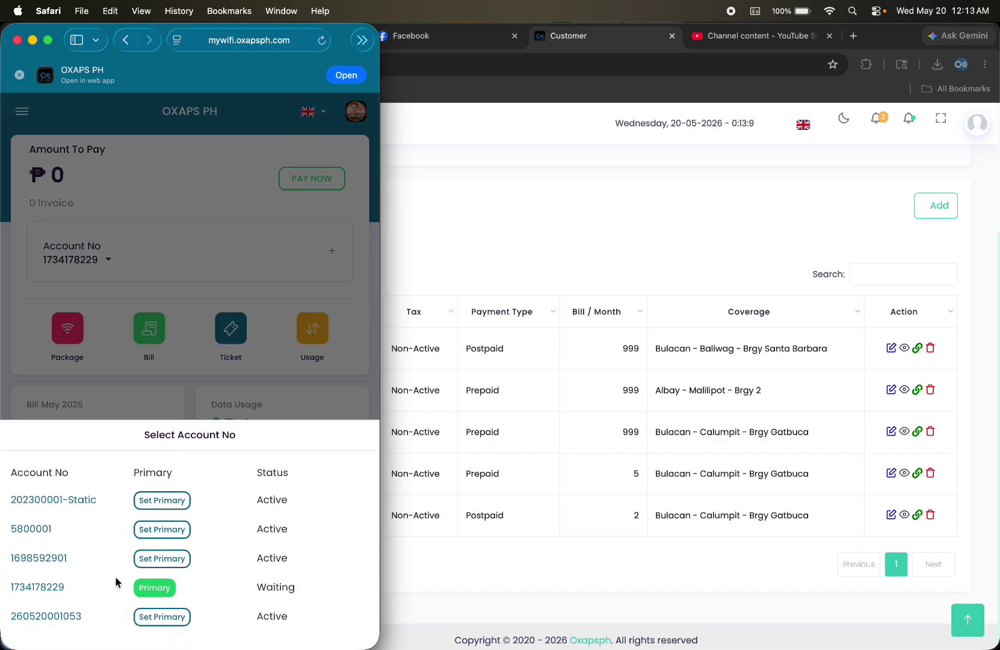
click(153, 620)
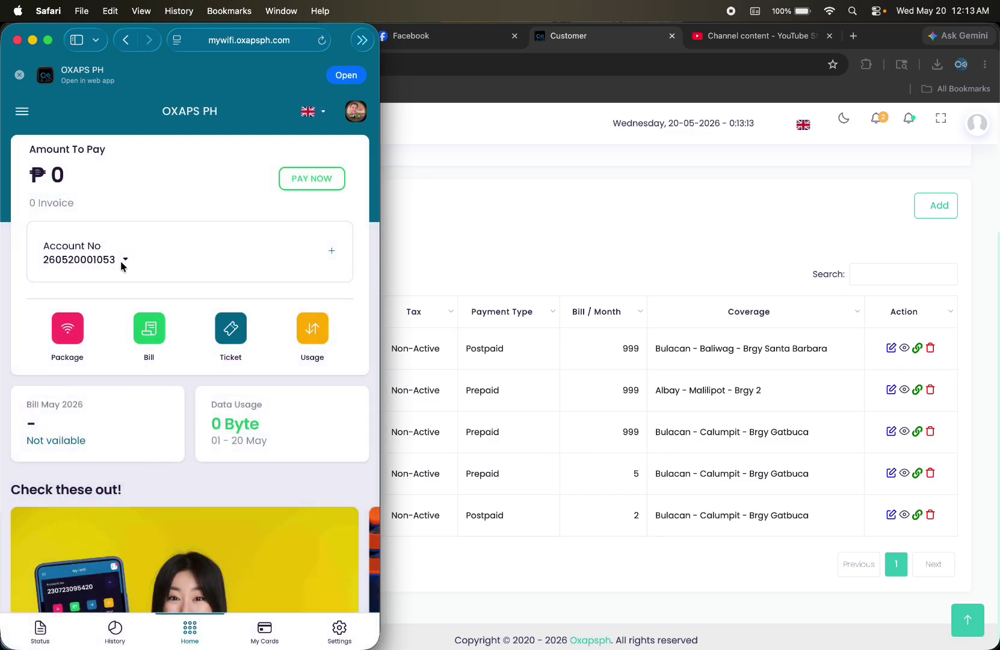
click(127, 259)
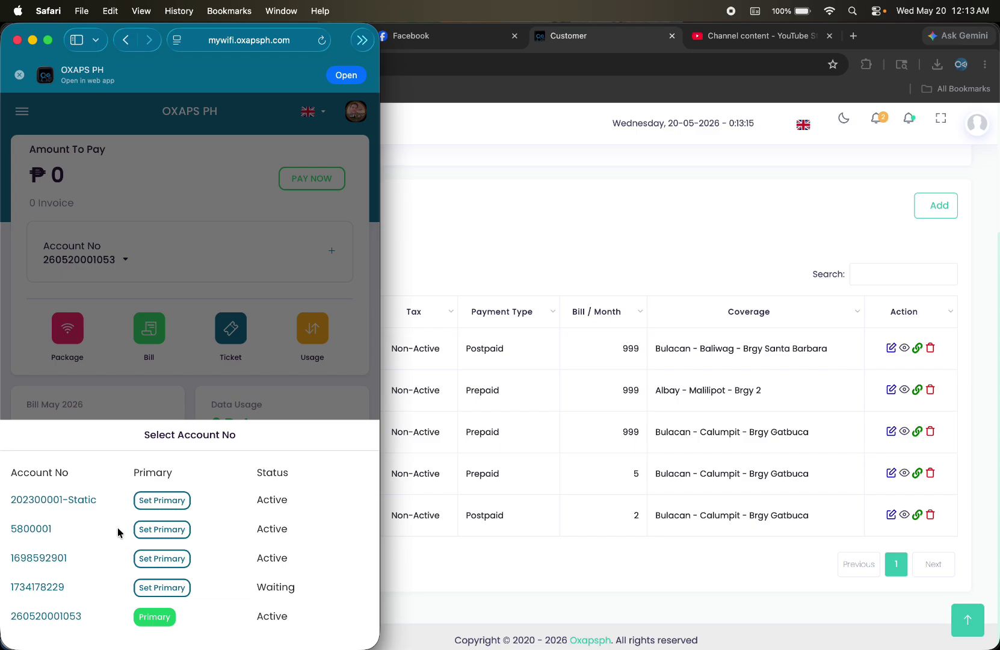
click(161, 501)
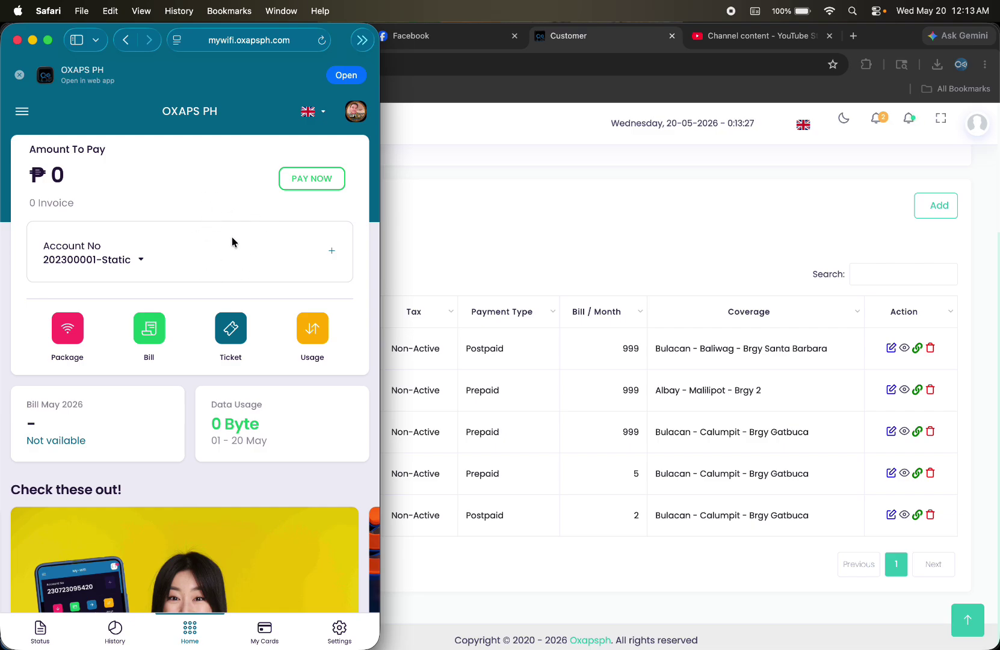
Request another account in the portal with Bulacan - Pulilan - Brgy Poblacion coverage and 10 Mbps Home Plan - 999
click(332, 251)
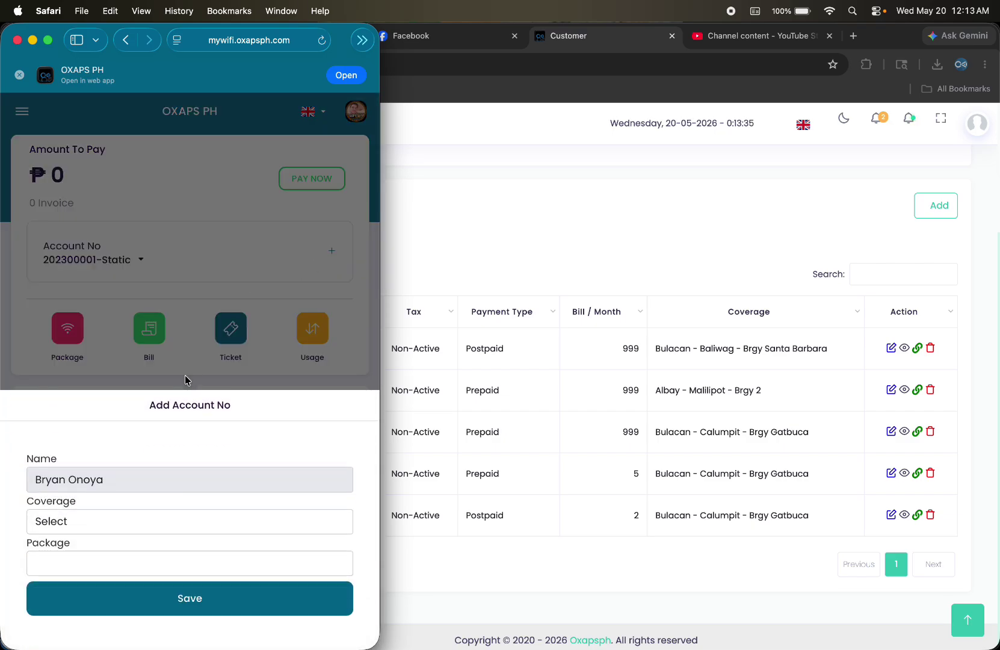
click(124, 523)
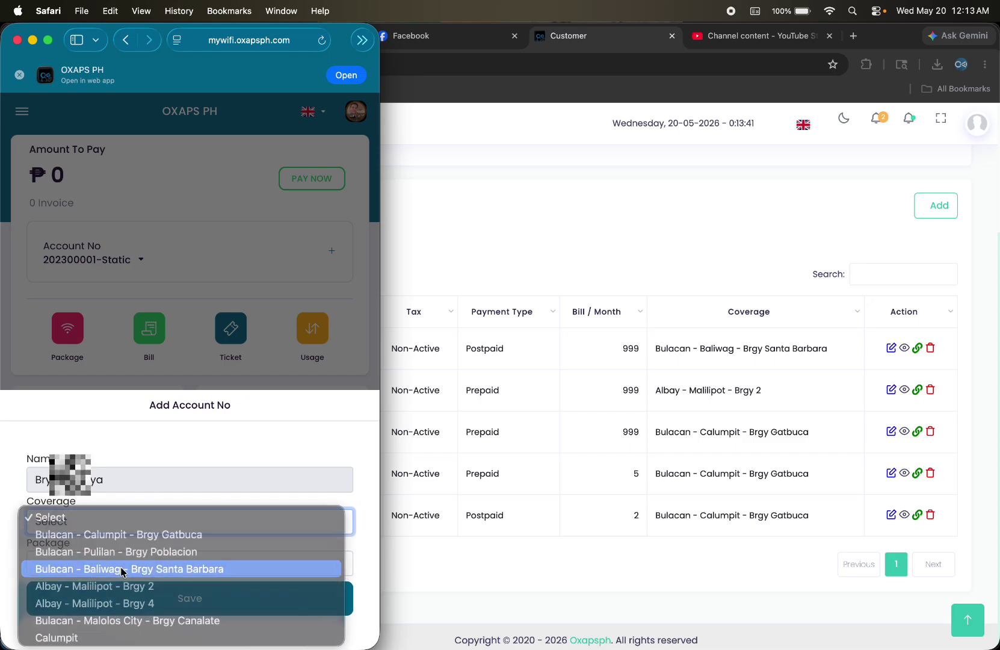
click(121, 568)
click(118, 565)
click(151, 521)
click(151, 521)
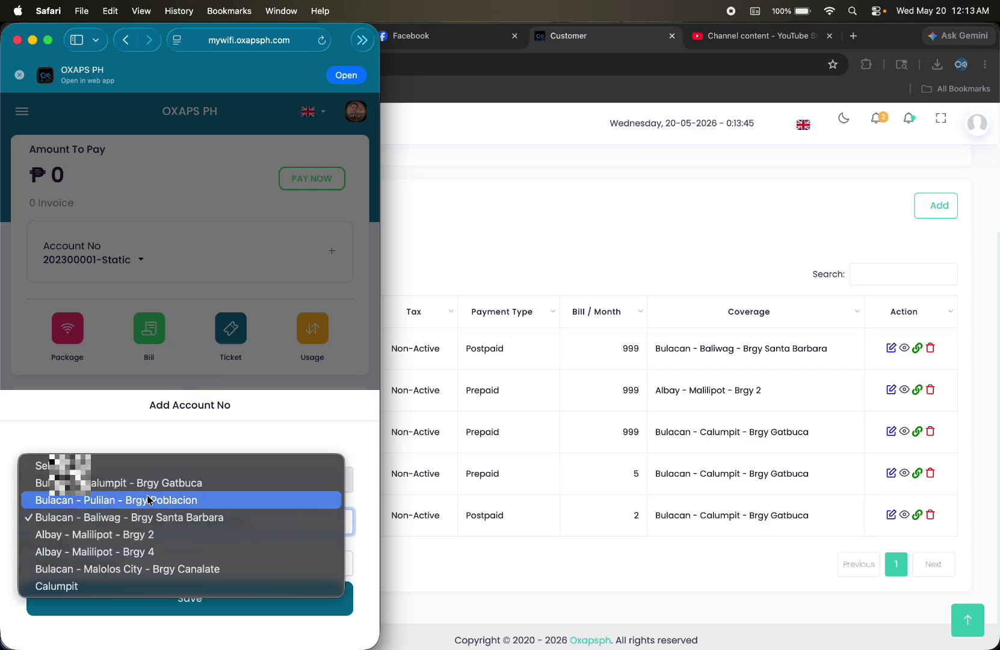
click(148, 499)
click(143, 563)
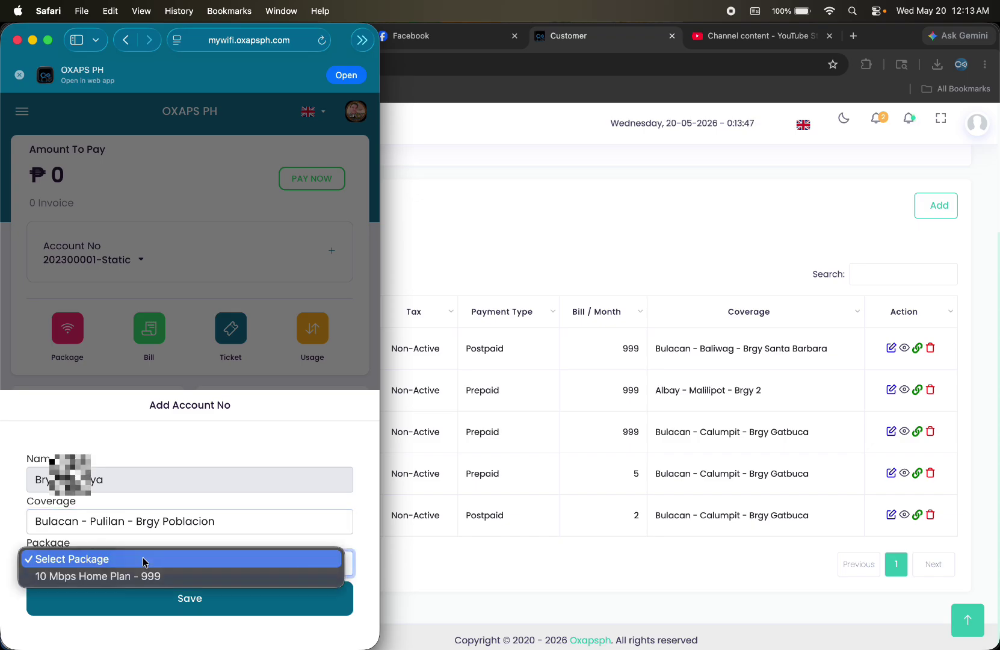
click(143, 577)
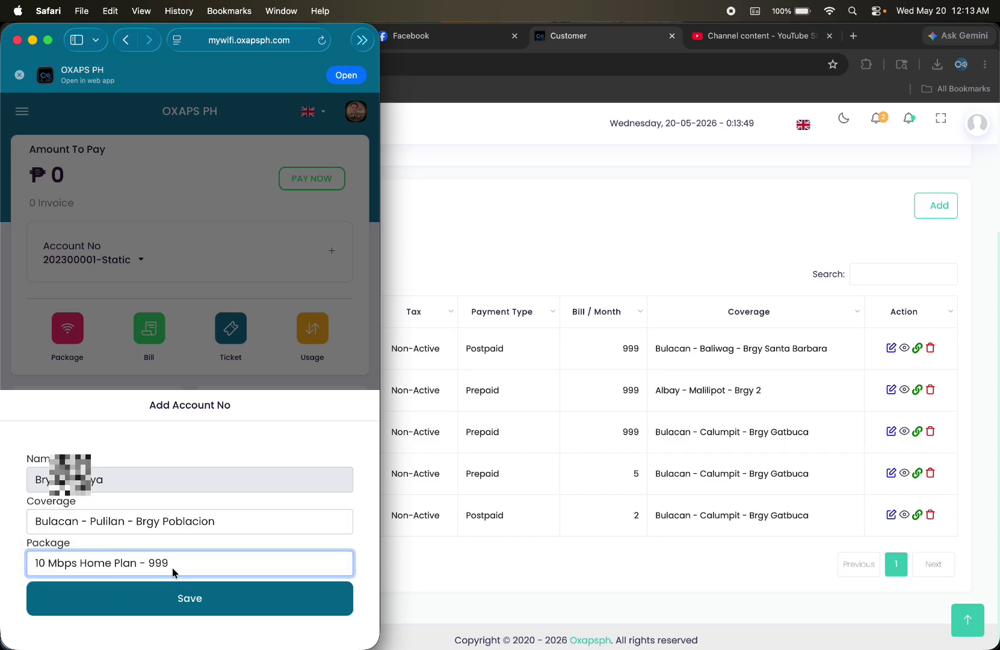
click(190, 598)
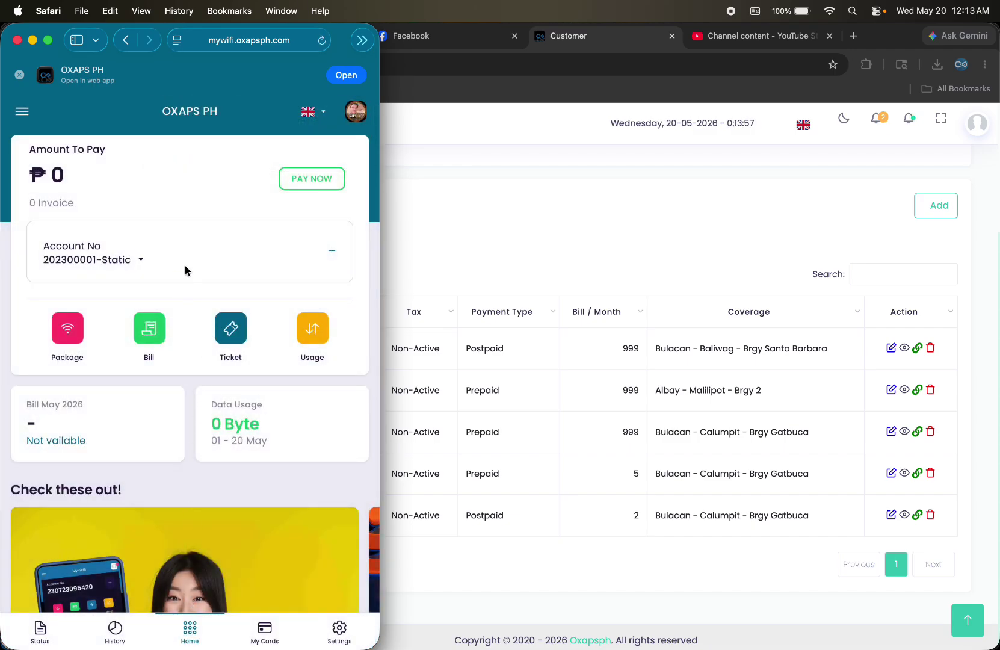
Review the portal's account list, then return to the admin customer services page in Chrome
click(139, 260)
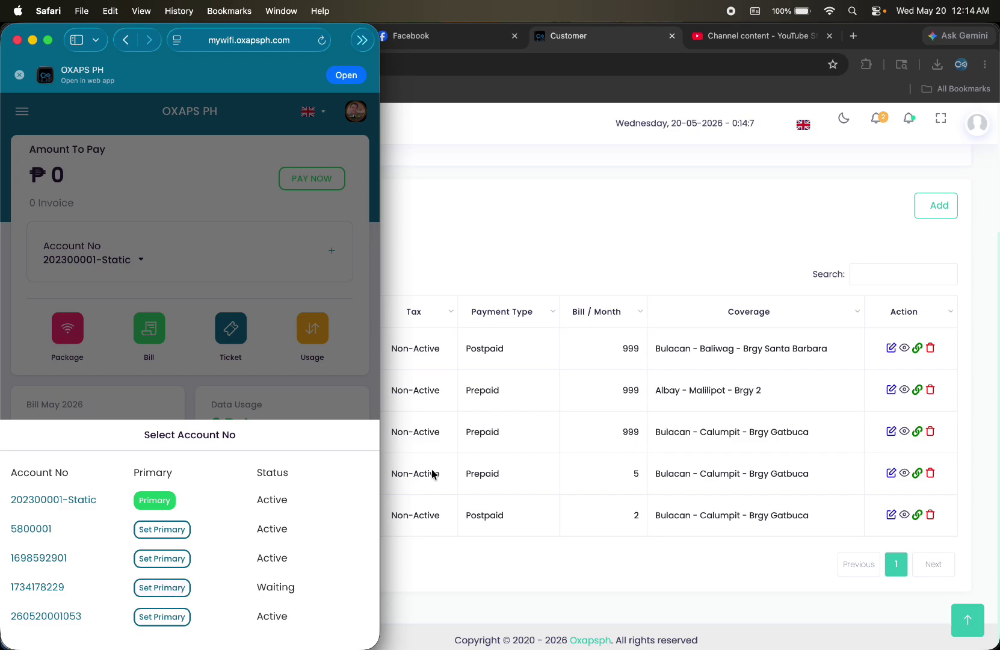
click(448, 454)
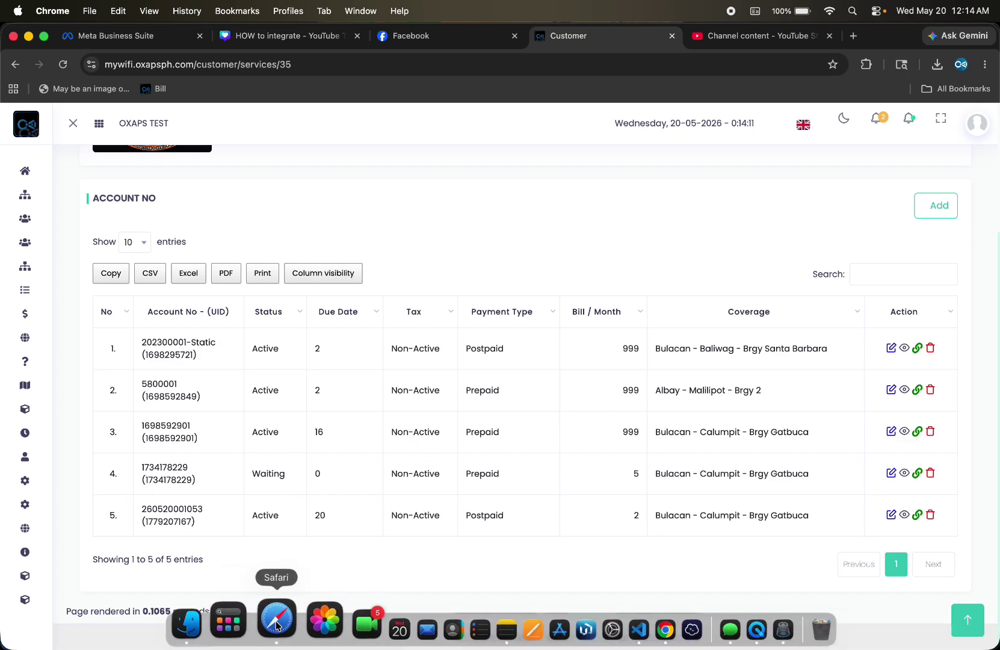
click(276, 619)
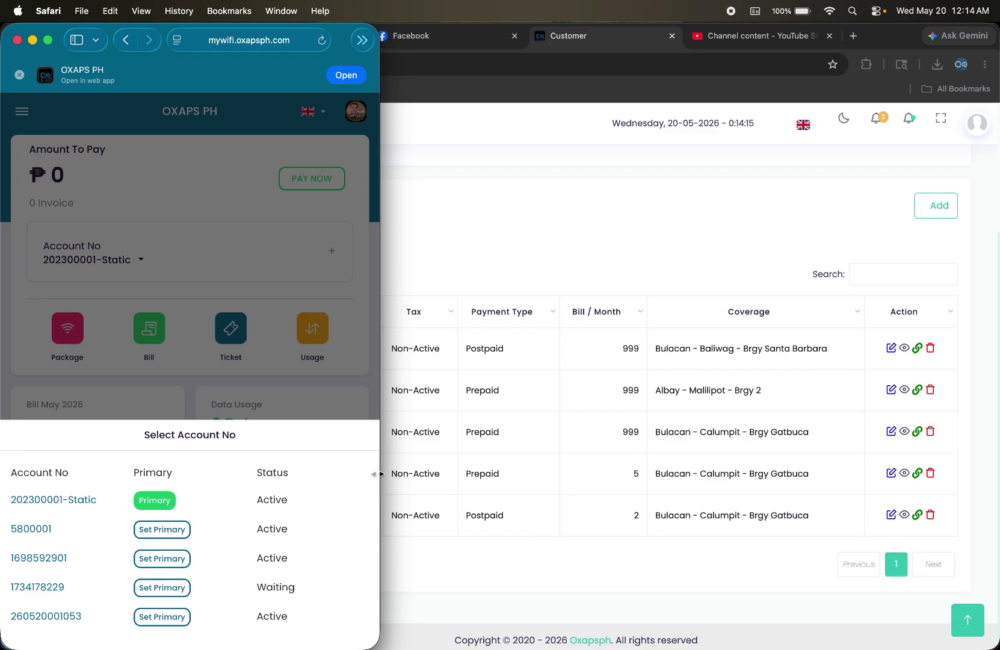
click(447, 414)
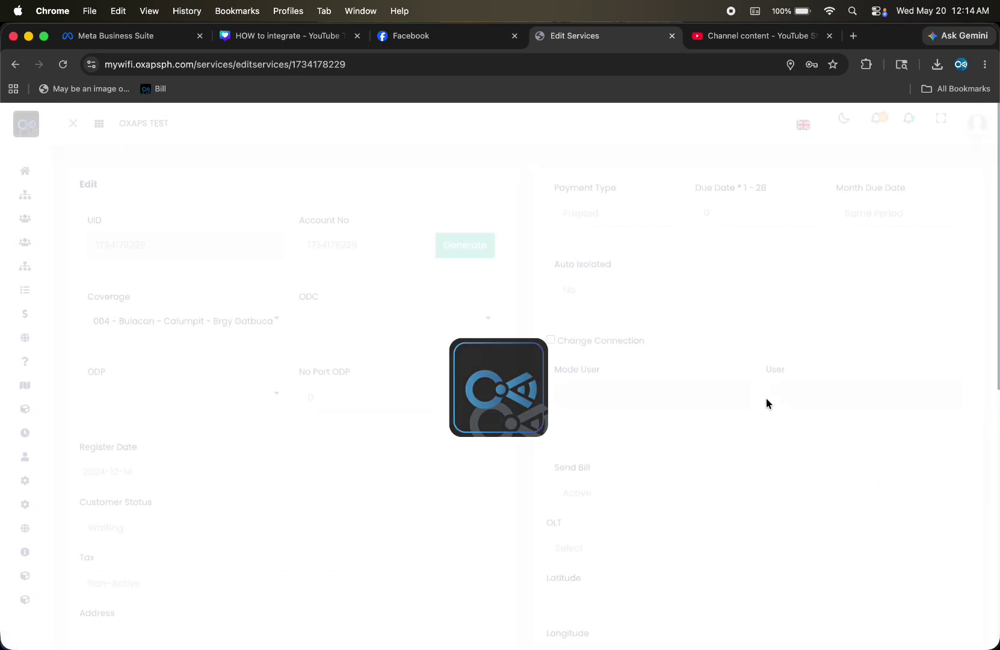
click(169, 525)
click(150, 540)
scroll(220, 451, down, 5)
scroll(221, 452, down, 1)
click(841, 434)
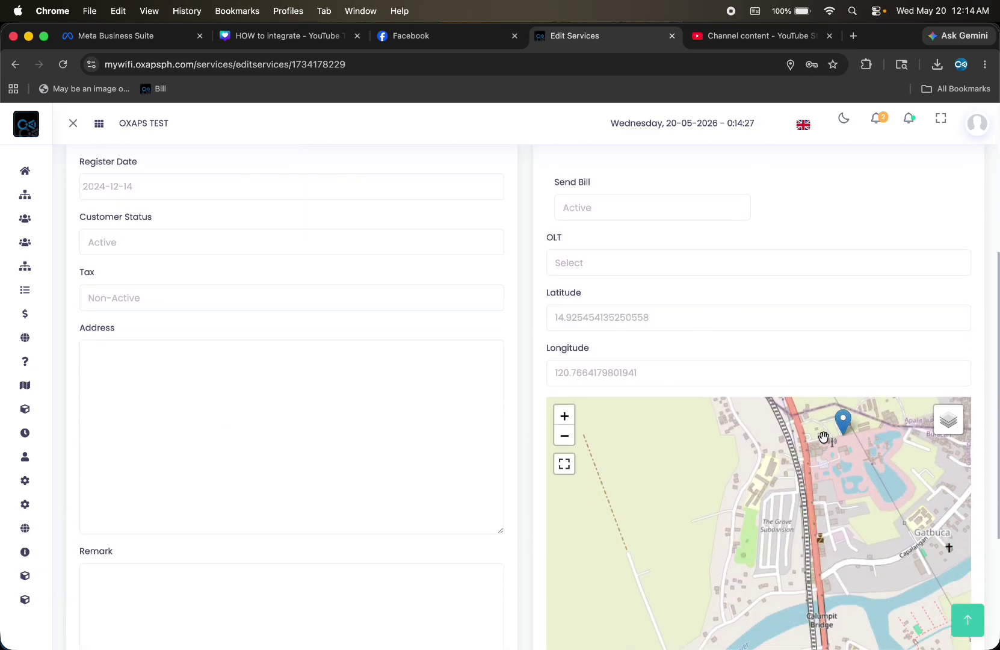
scroll(757, 315, down, 5)
click(923, 542)
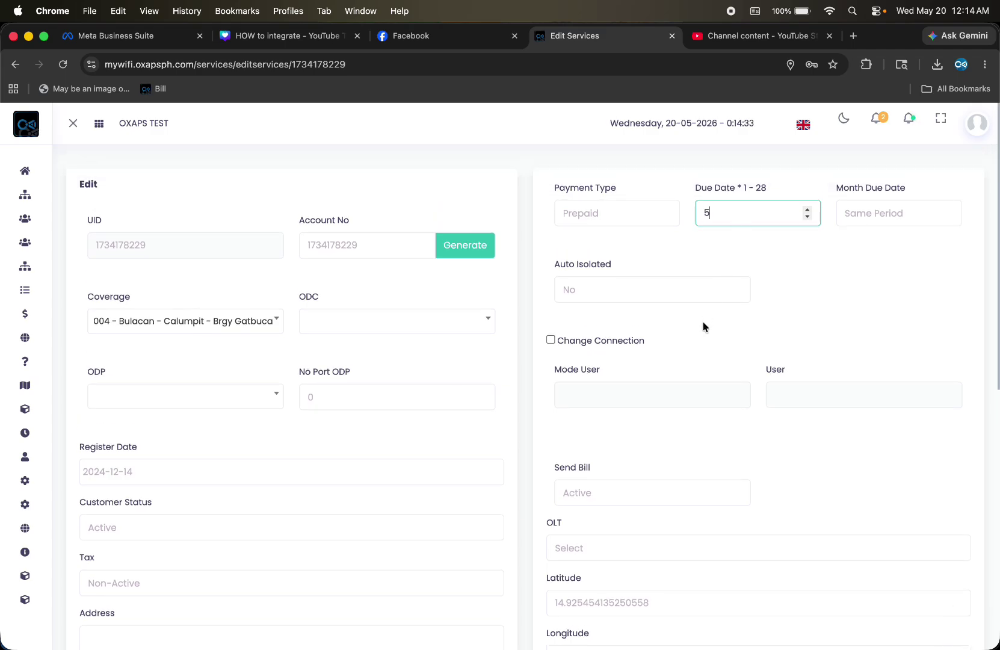
scroll(703, 325, down, 5)
click(939, 539)
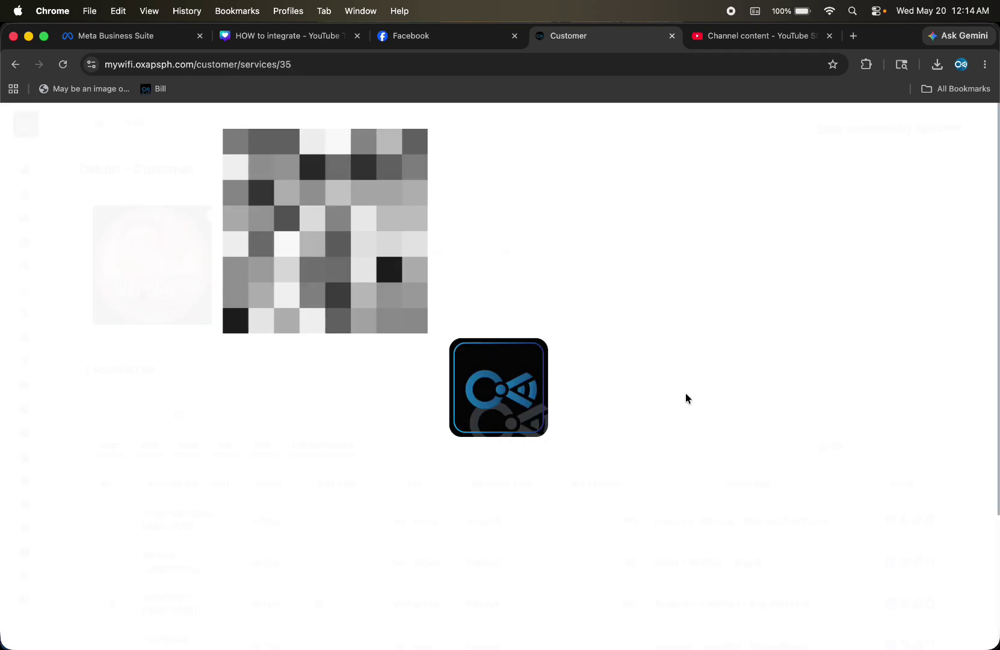
scroll(433, 346, down, 3)
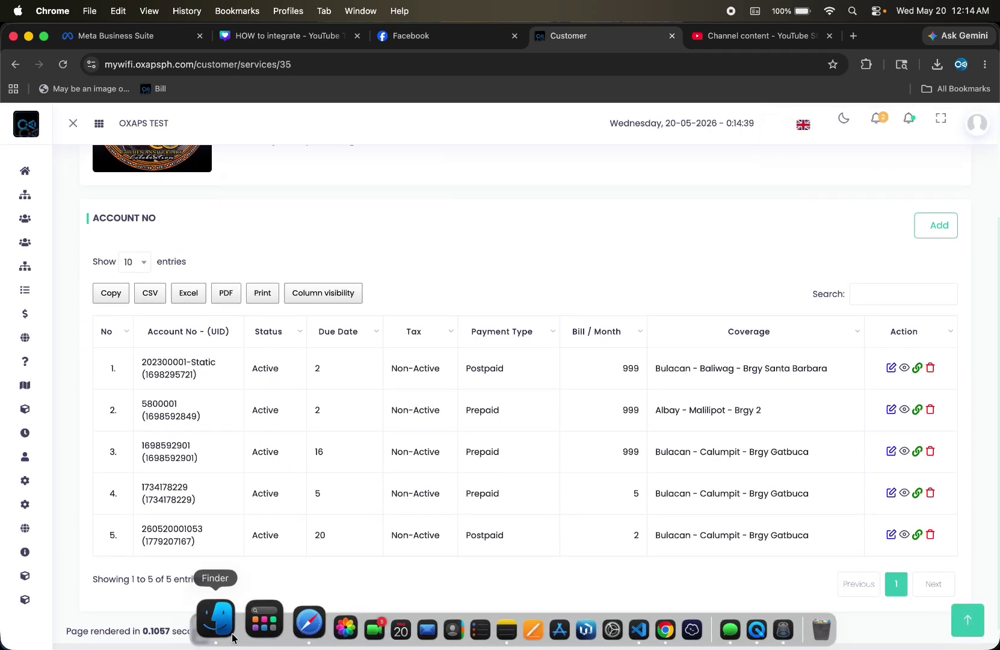
Return to the customer portal, close the account number list, and reload its home page
click(232, 631)
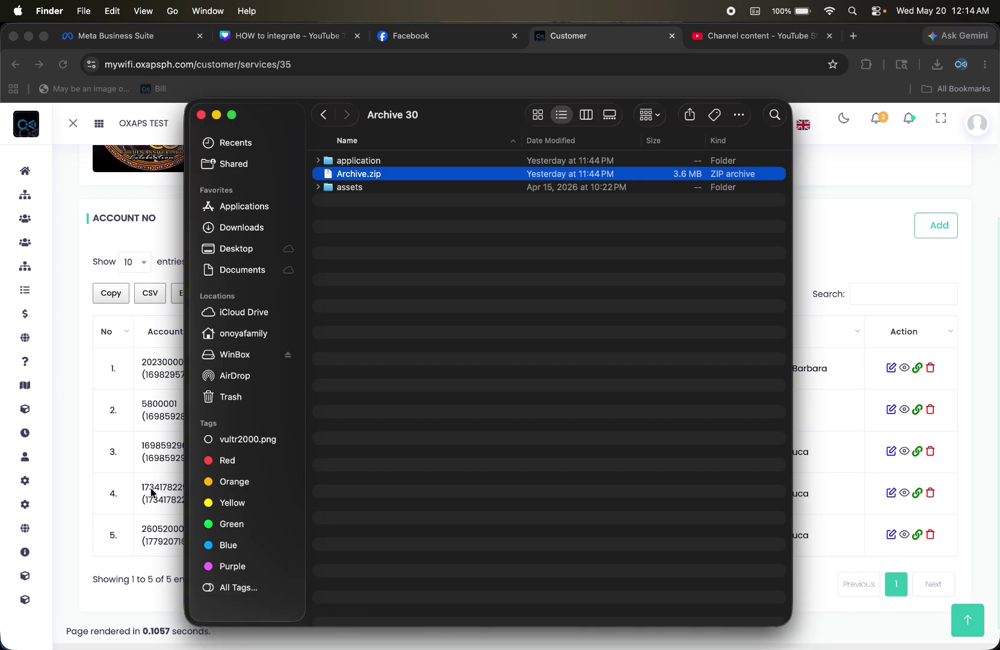
click(121, 489)
mouse_move(257, 646)
click(276, 628)
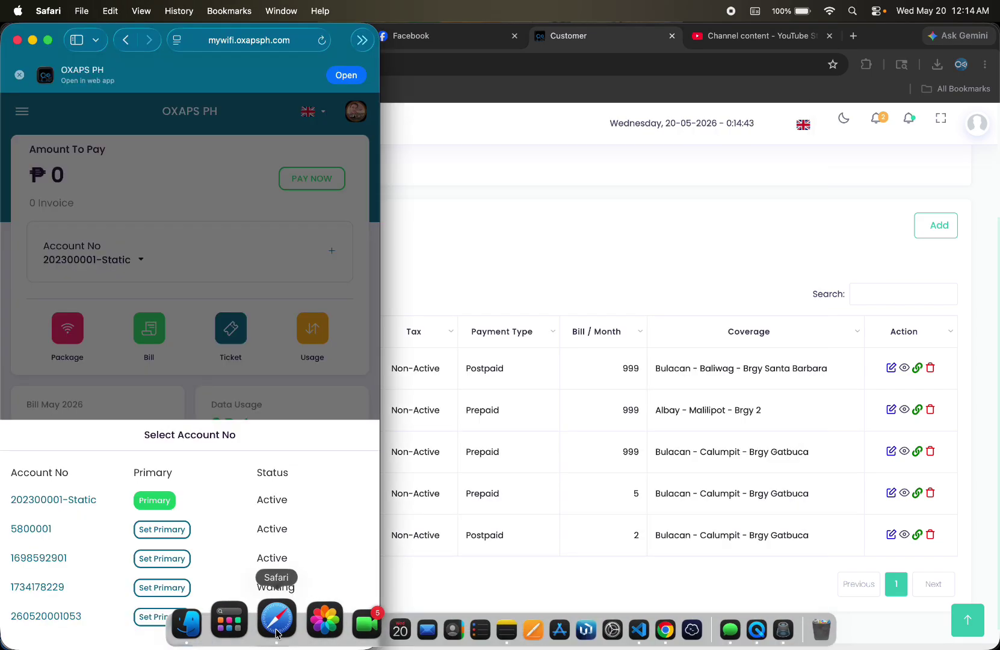
click(183, 239)
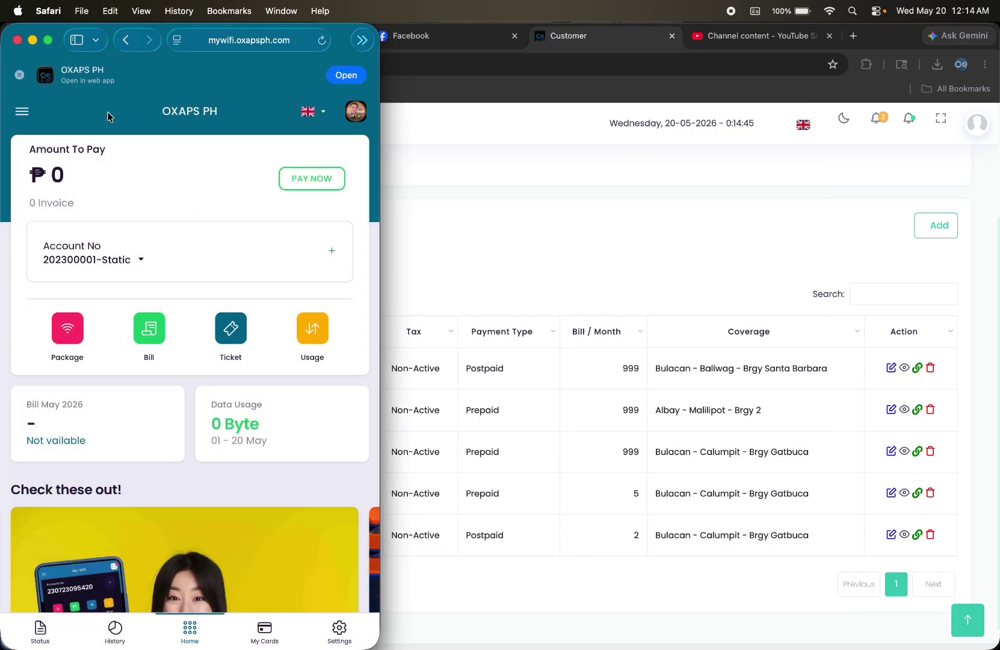
click(321, 40)
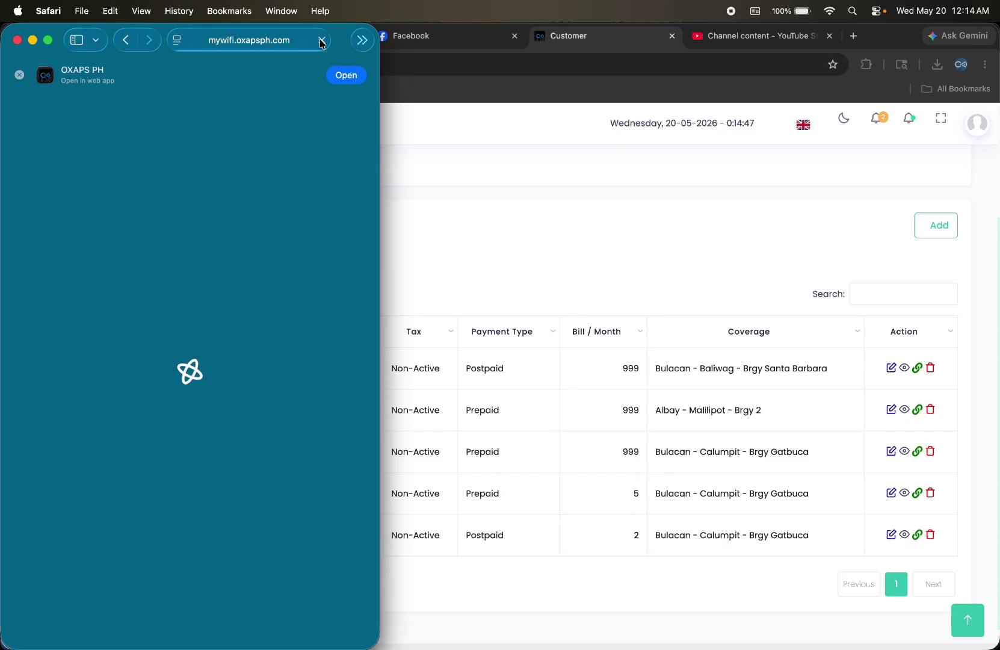
Add a new account with Bulacan - Calumpit - Brgy Gatbuca coverage and the 100Mbps Business Plan - 2 package
click(333, 254)
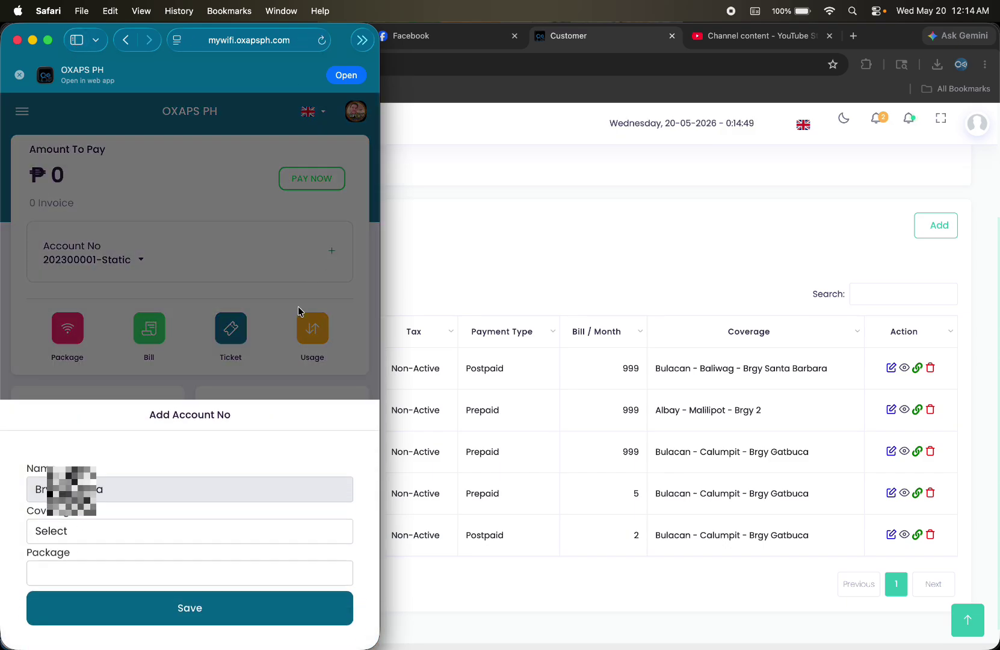
click(178, 516)
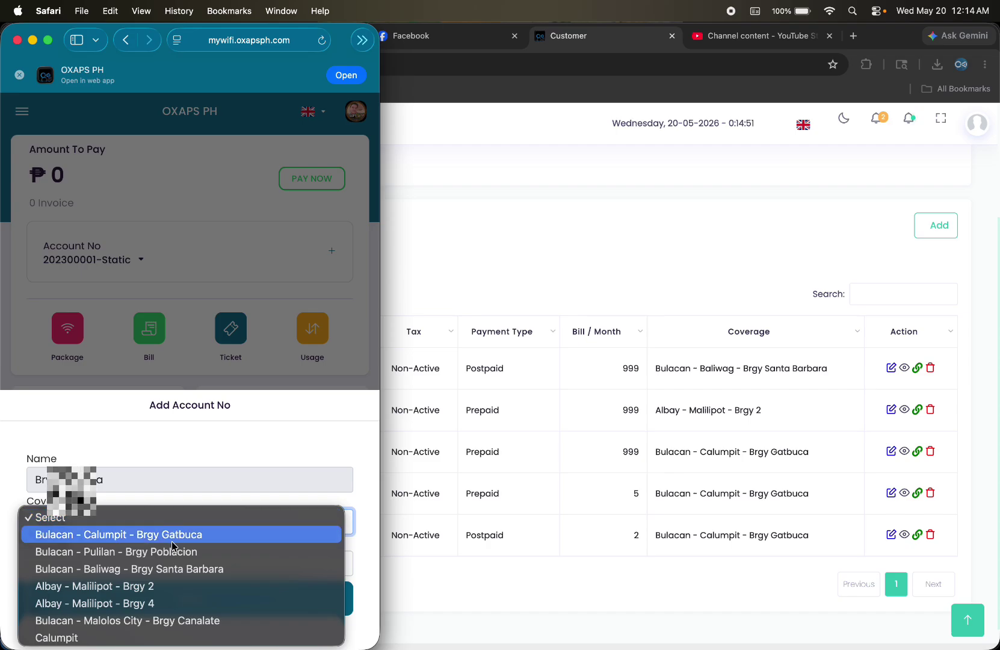
click(174, 533)
click(153, 569)
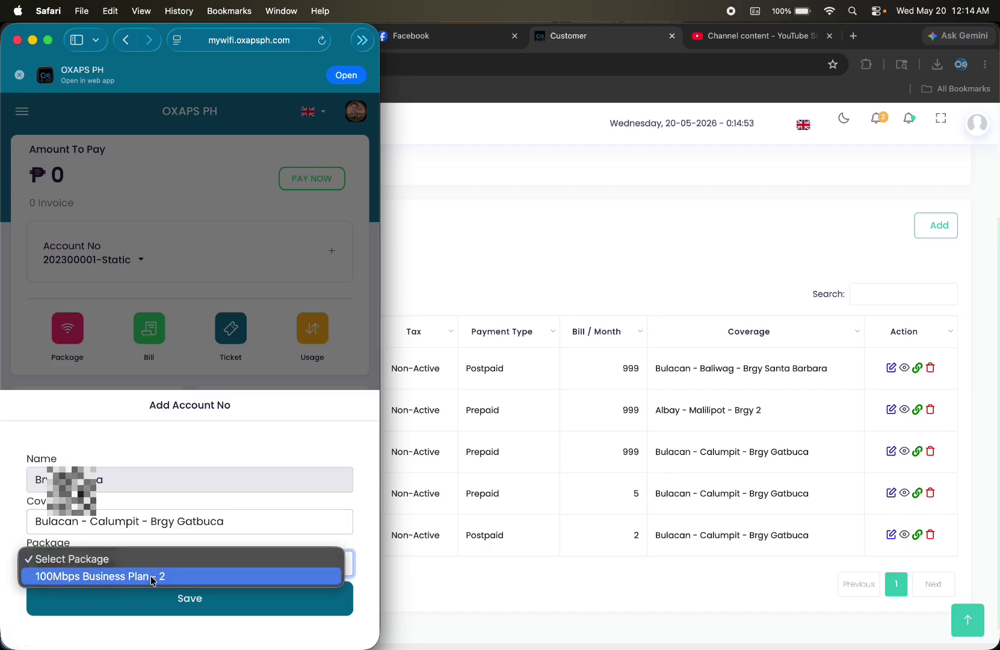
click(152, 575)
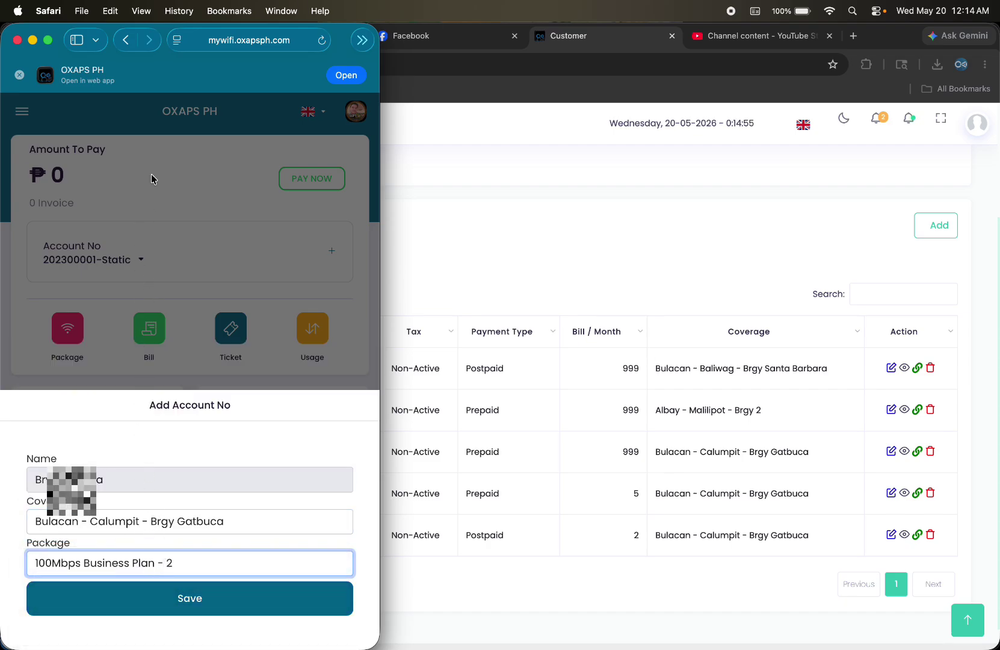
click(182, 605)
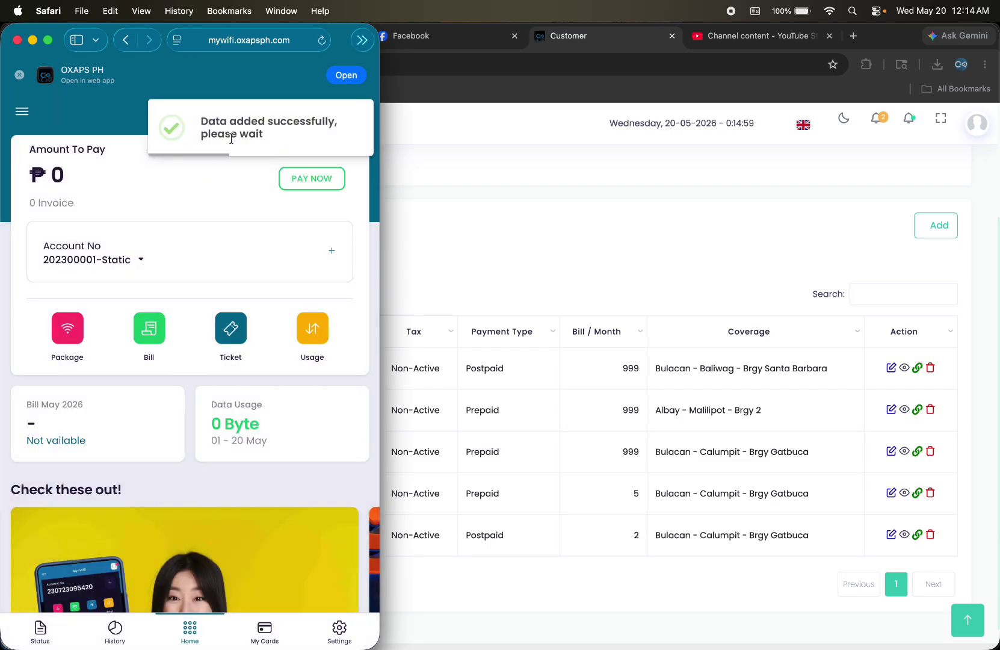
click(457, 225)
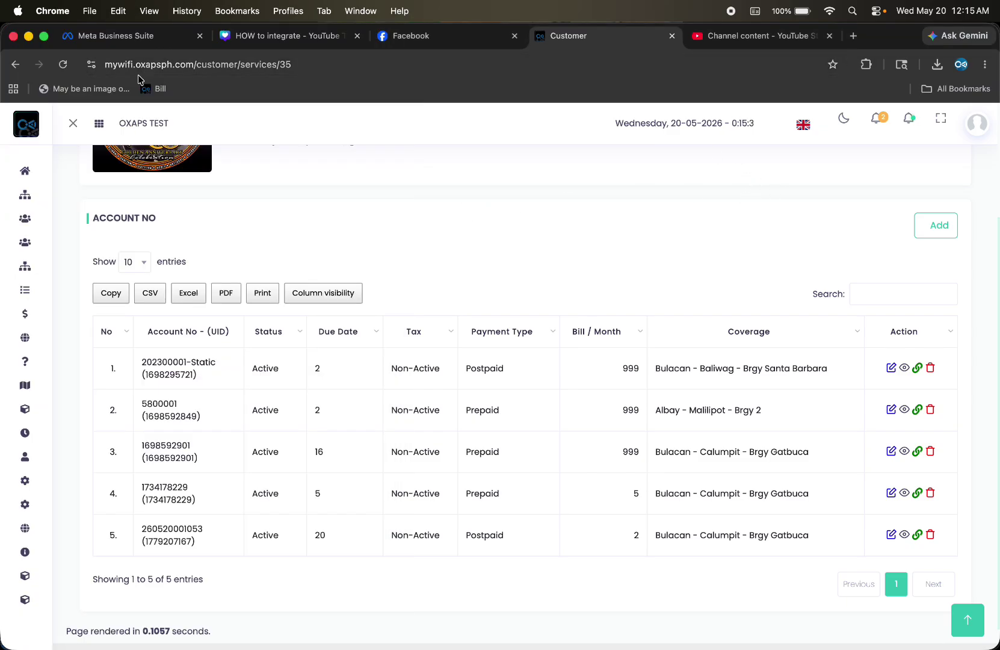
Reload the customer's account table and check the Waiting and Payment Confirmation notification lists
click(63, 65)
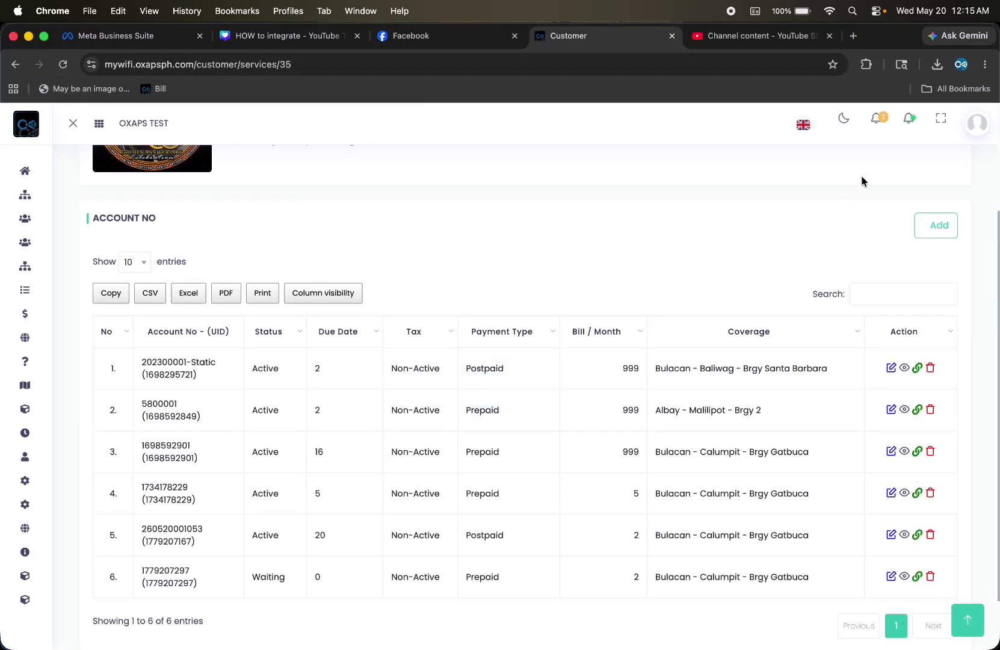
click(910, 123)
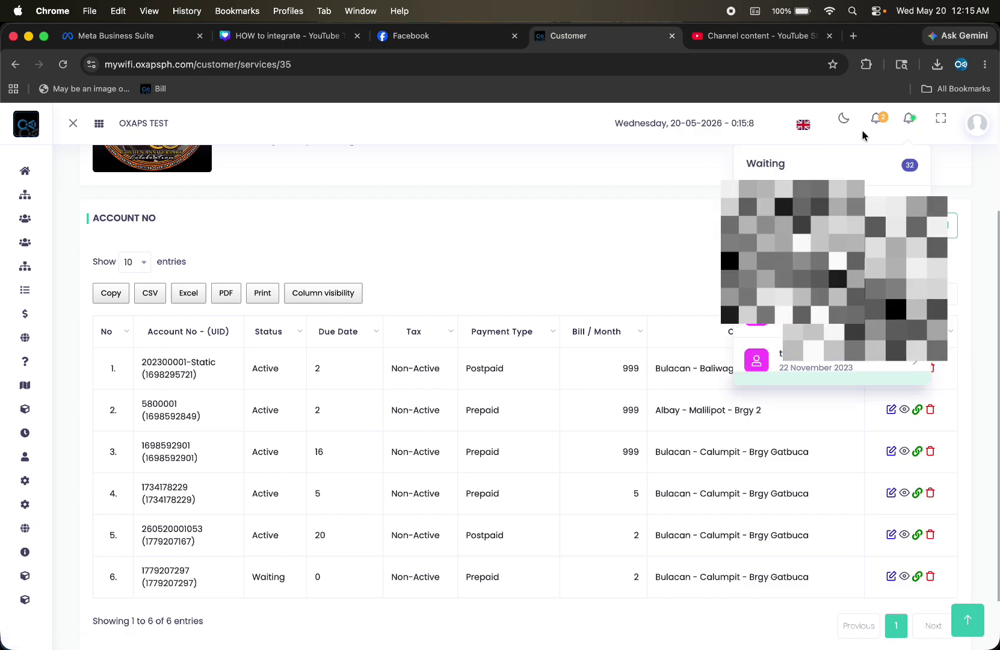
click(878, 118)
click(908, 119)
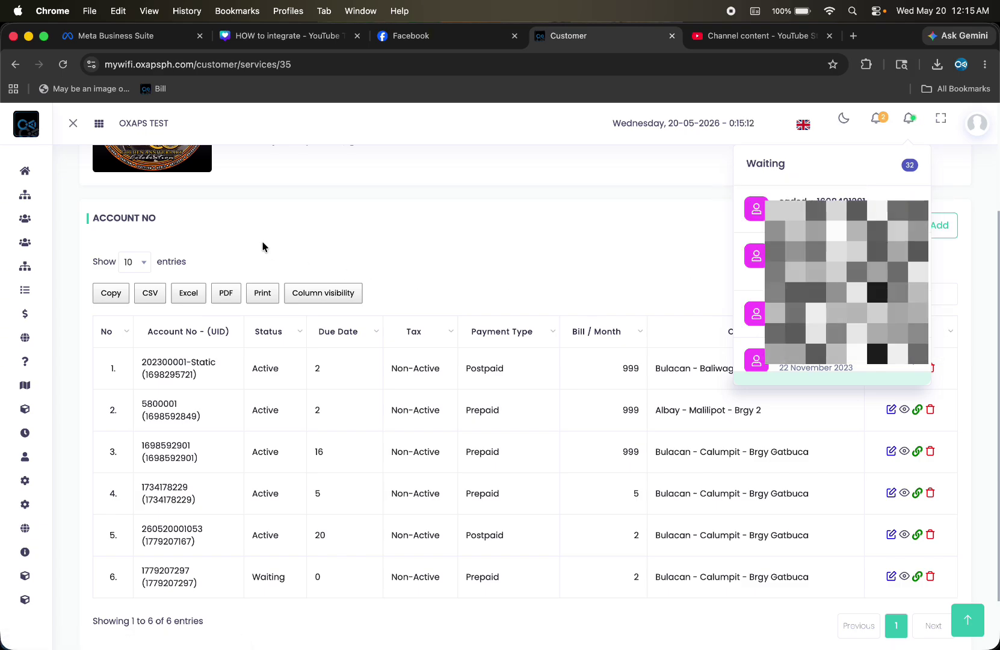
Filter Account No to Waiting services and search the customer's name to find the May 20, 2026 account
mouse_move(33, 275)
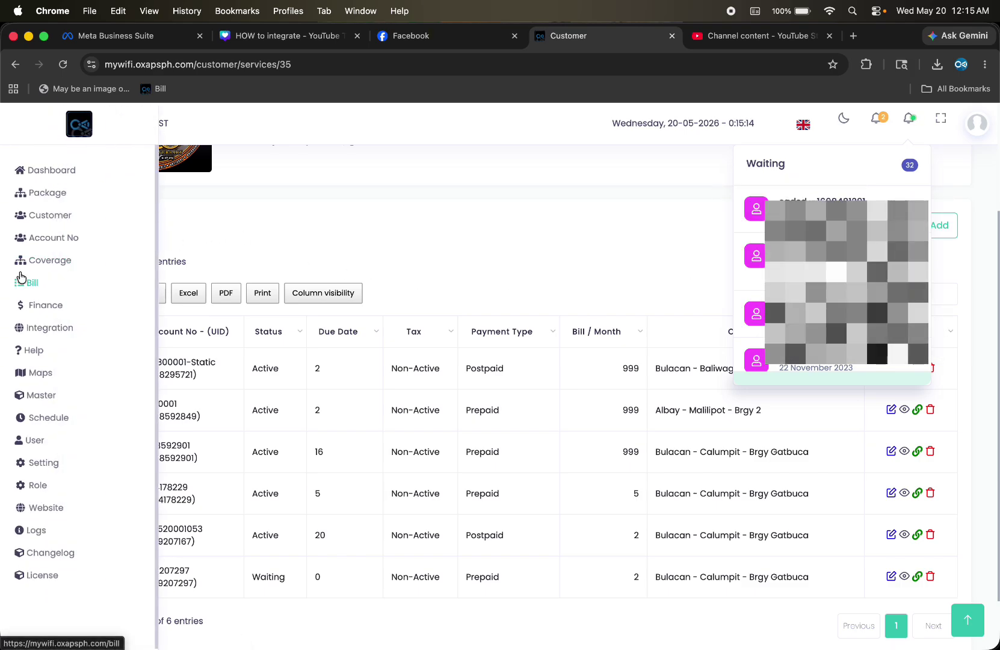
click(55, 238)
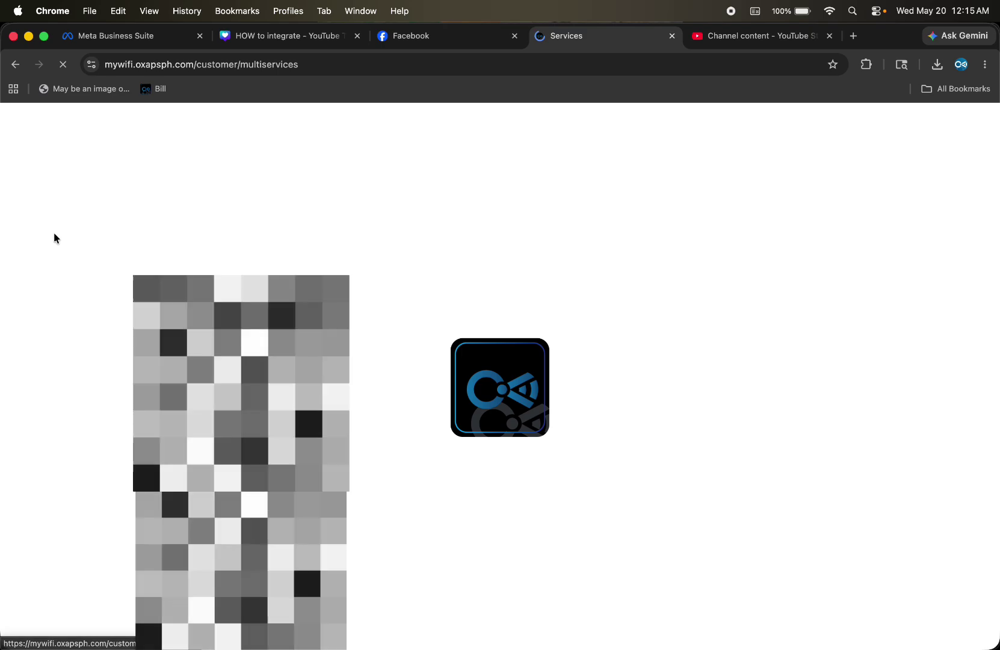
click(347, 252)
click(355, 390)
scroll(355, 391, down, 2)
scroll(356, 392, down, 4)
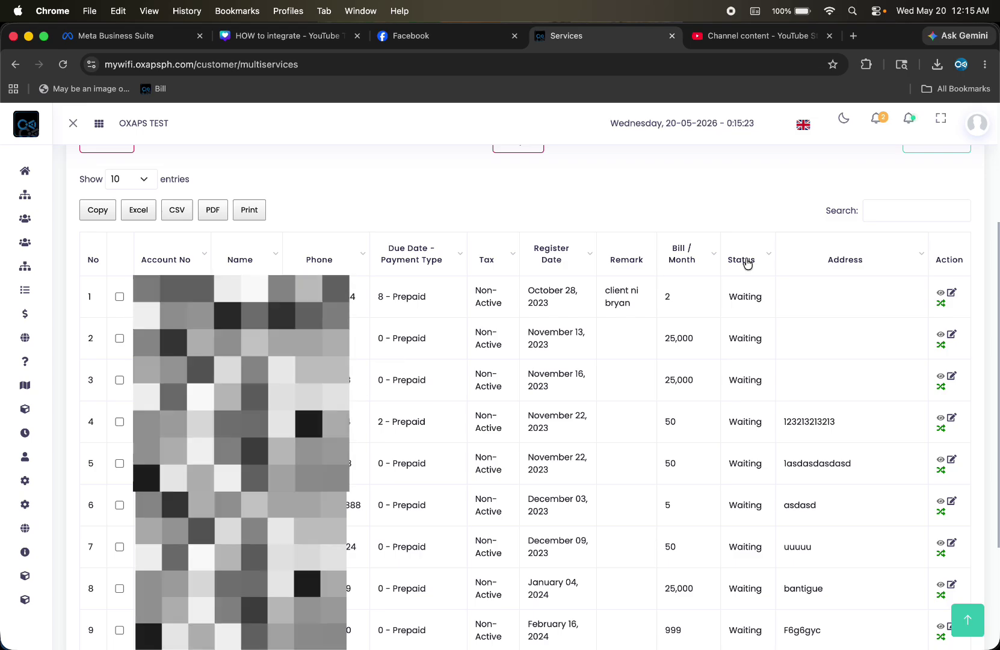
click(882, 205)
text(bryan)
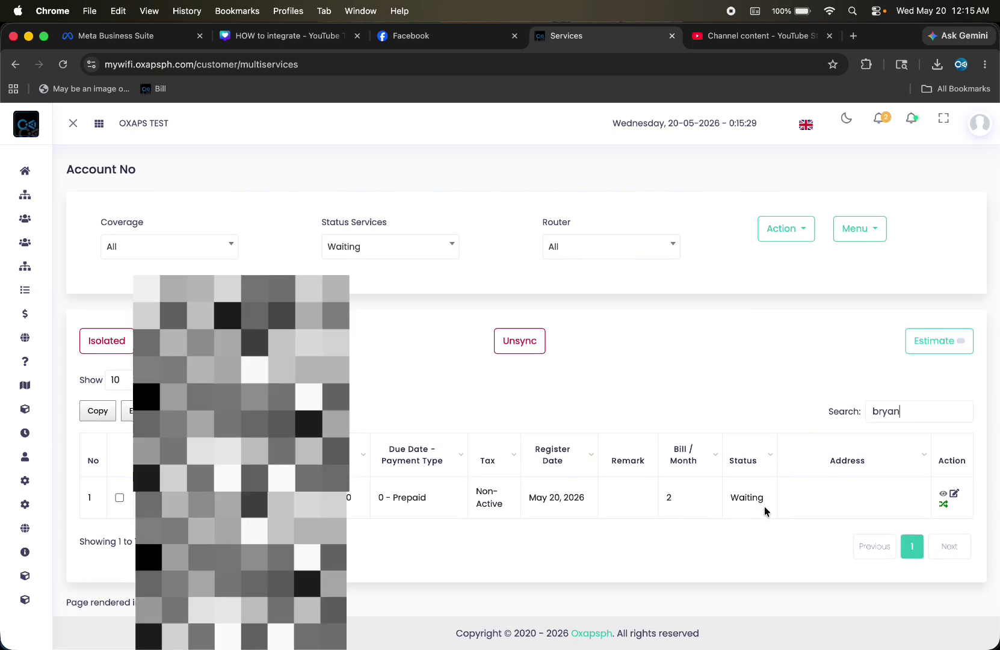
mouse_move(18, 209)
click(66, 221)
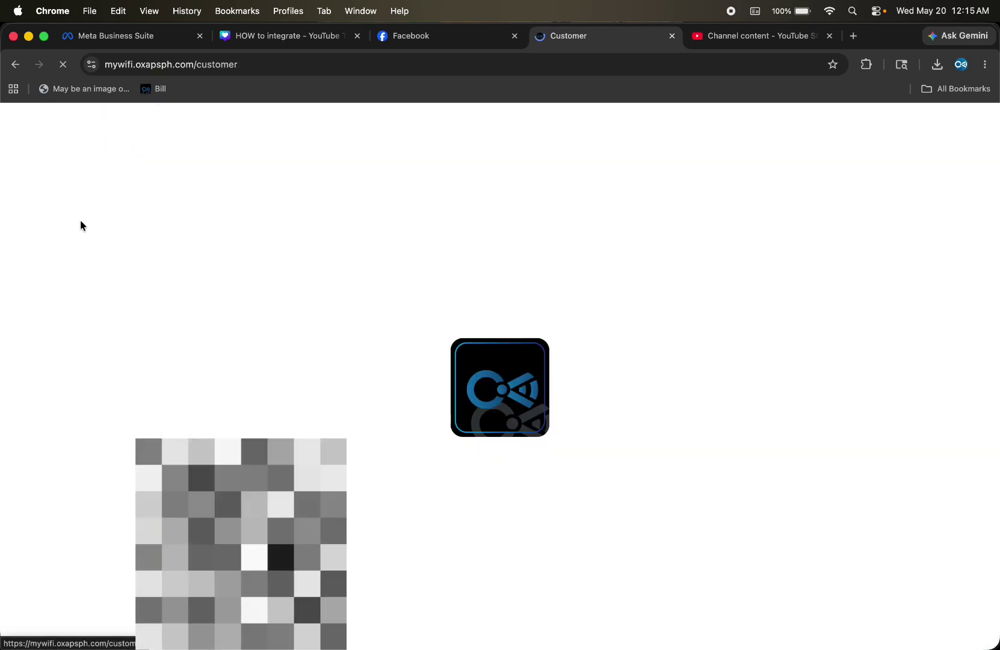
click(904, 415)
text(bryan)
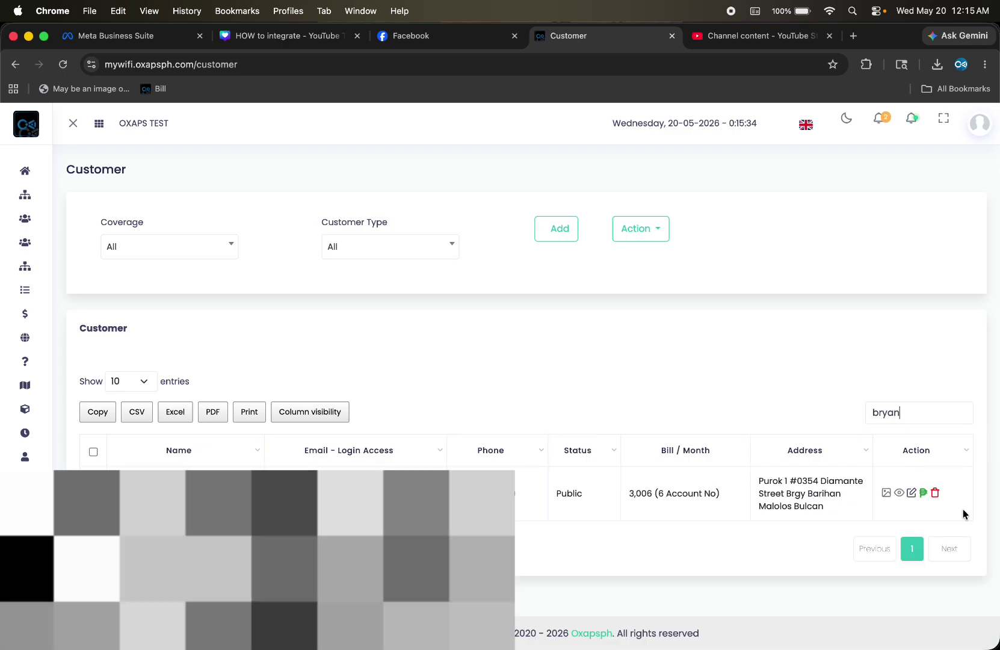
click(898, 495)
scroll(475, 361, down, 5)
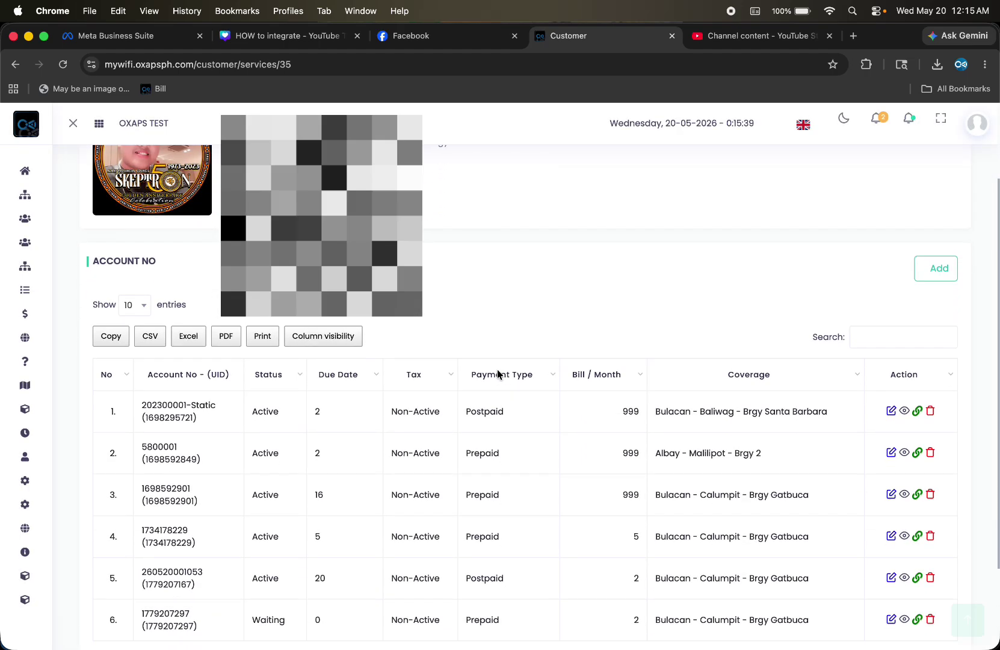
drag(252, 578, 314, 576)
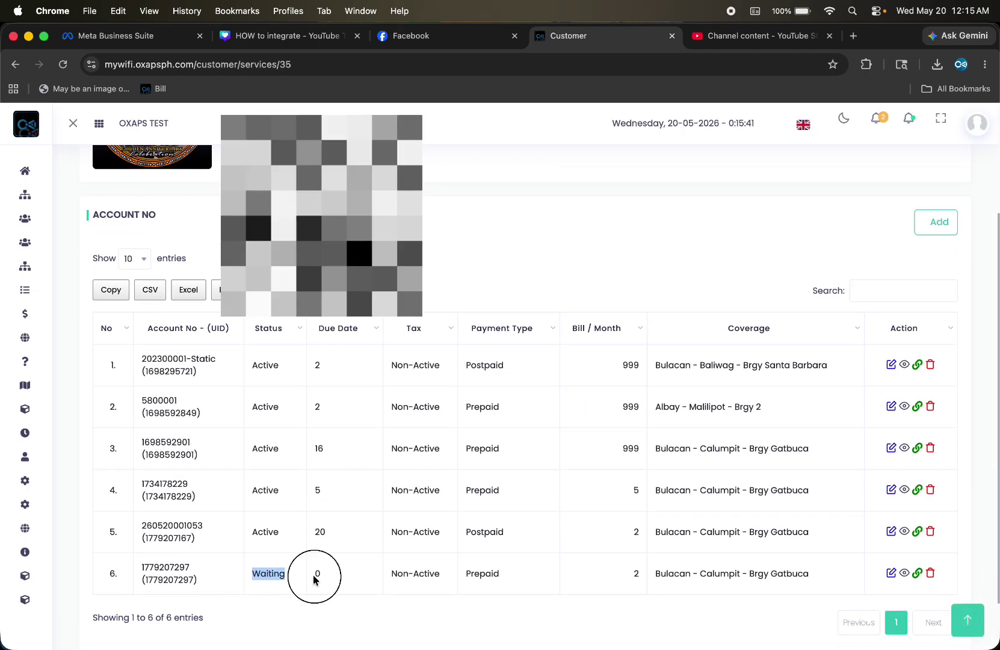
click(890, 575)
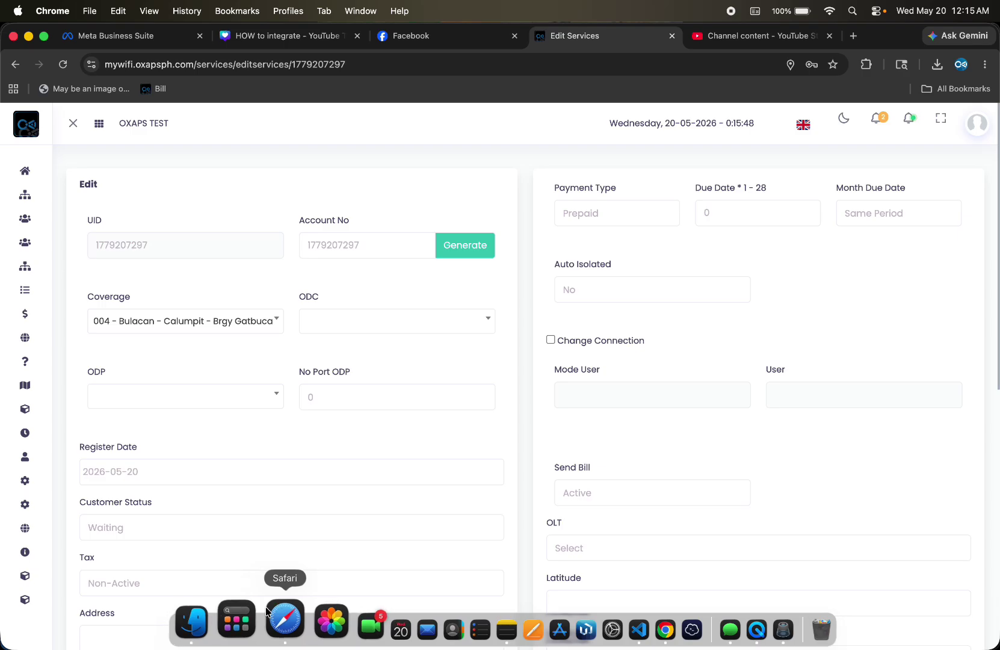
click(278, 620)
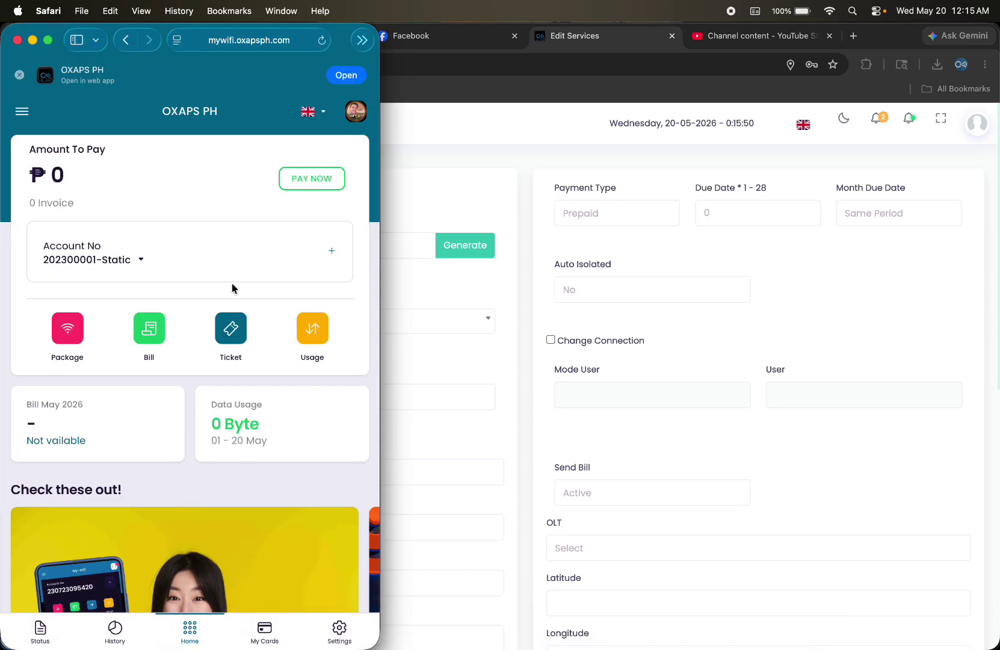